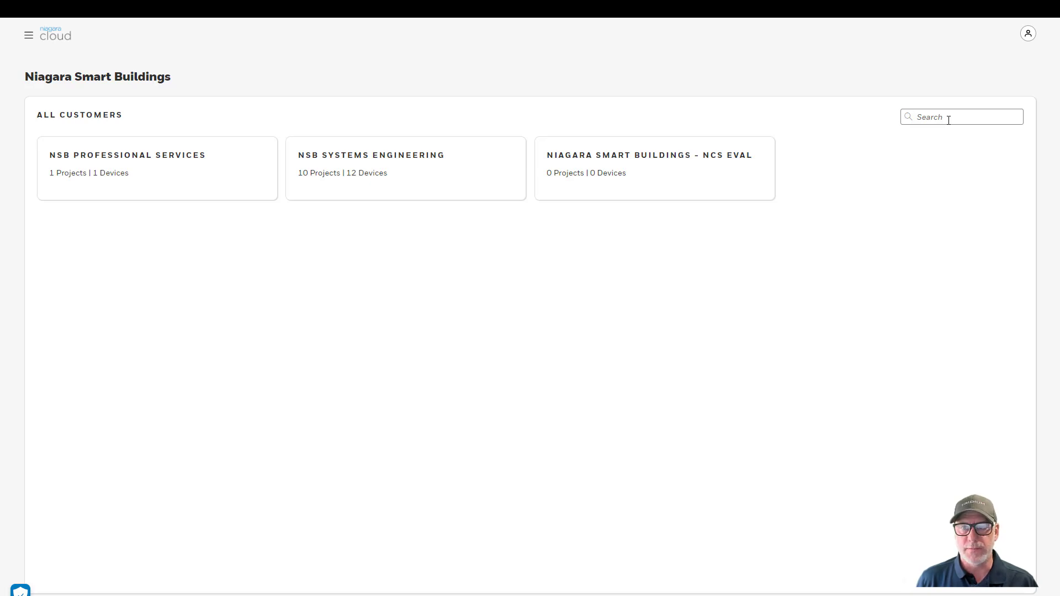
Search customers for 'eng' and open NSB SYSTEMS ENGINEERING to see its 10 projects and 12 devices
left_click(948, 120)
type("eng")
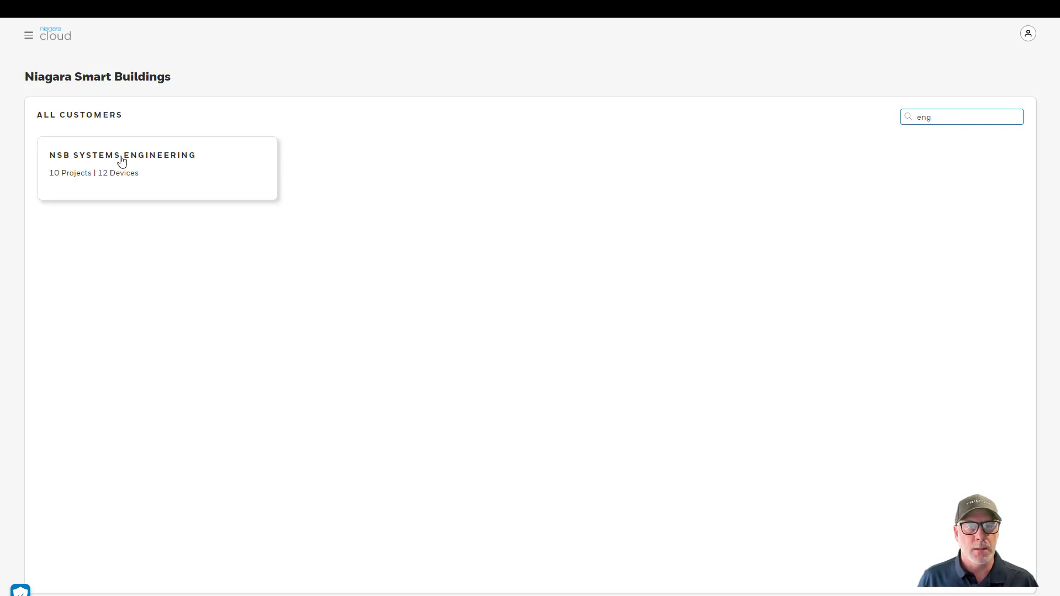
left_click(200, 161)
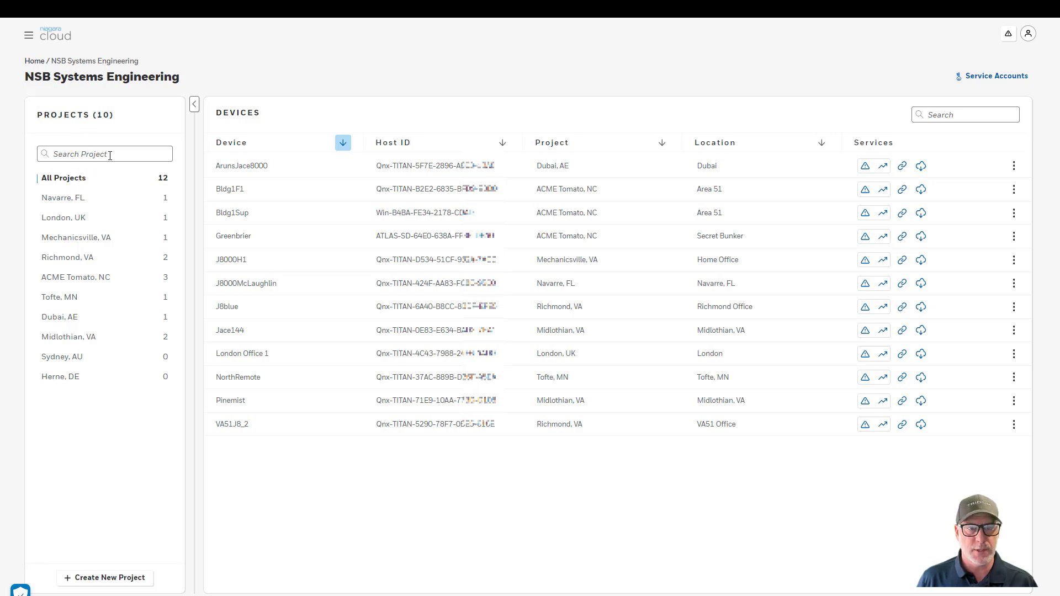
left_click(136, 157)
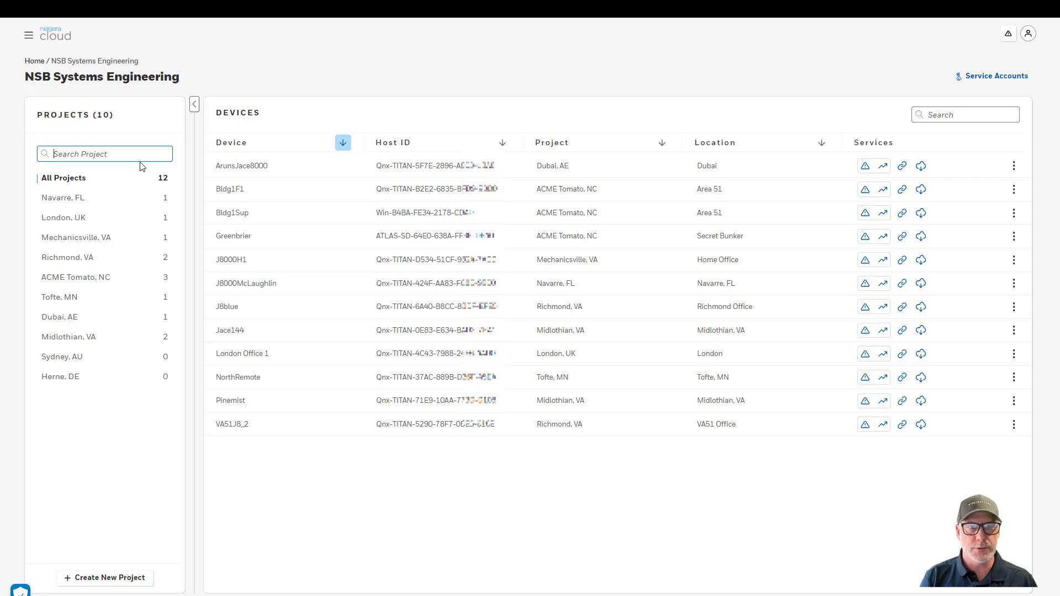
type("na")
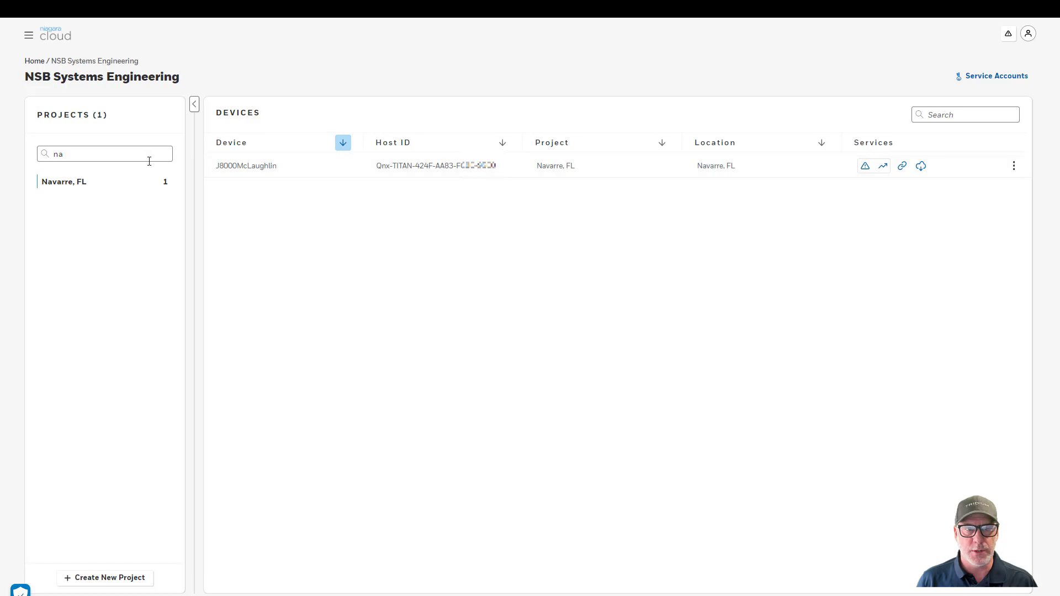
double_click(54, 155)
key("BackSpace")
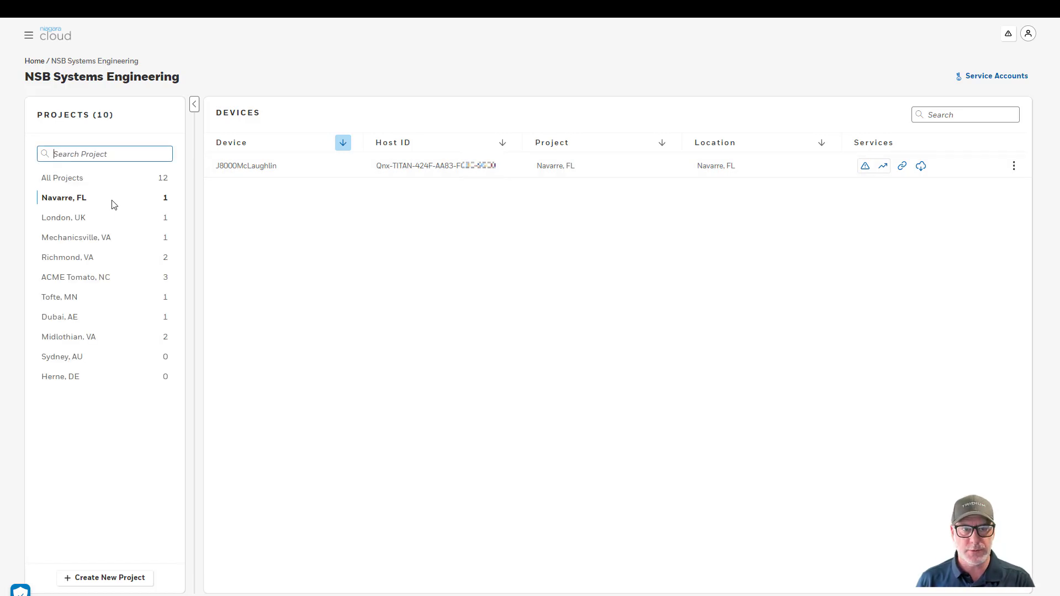
left_click(76, 182)
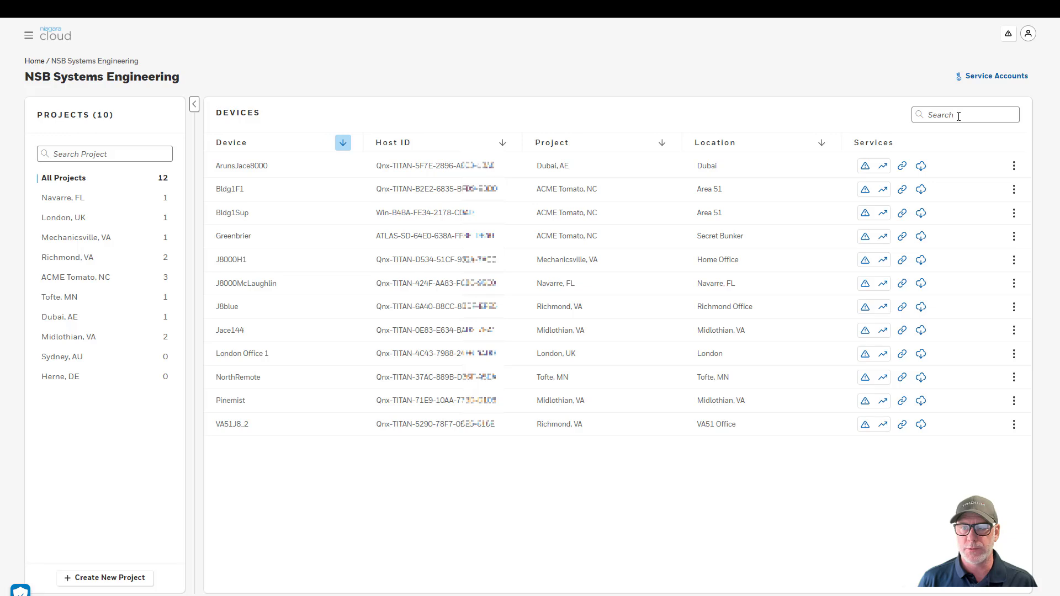
left_click(958, 116)
type("nav")
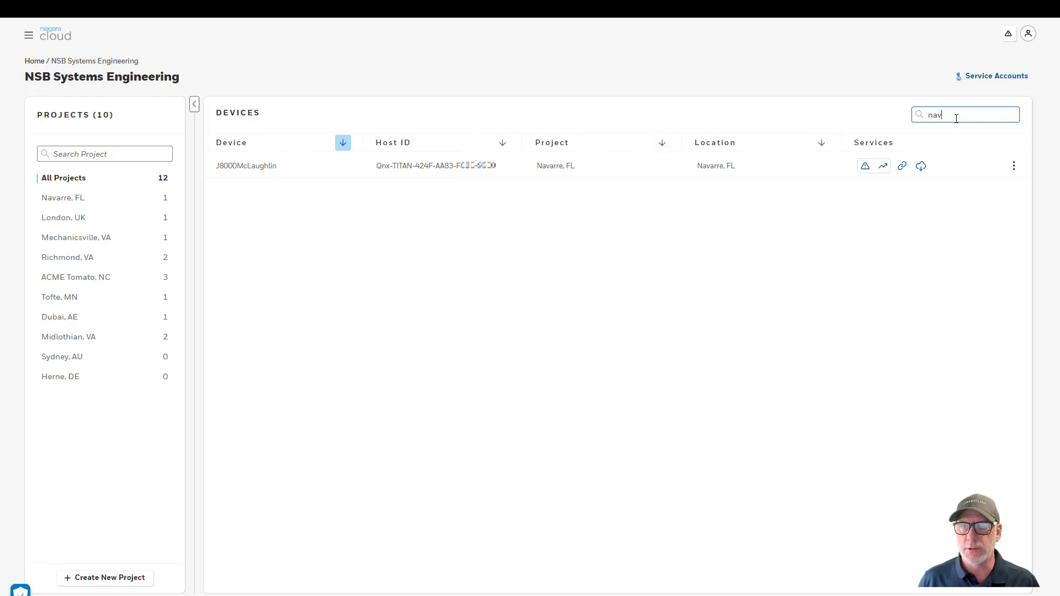
left_click_drag(941, 115, 929, 115)
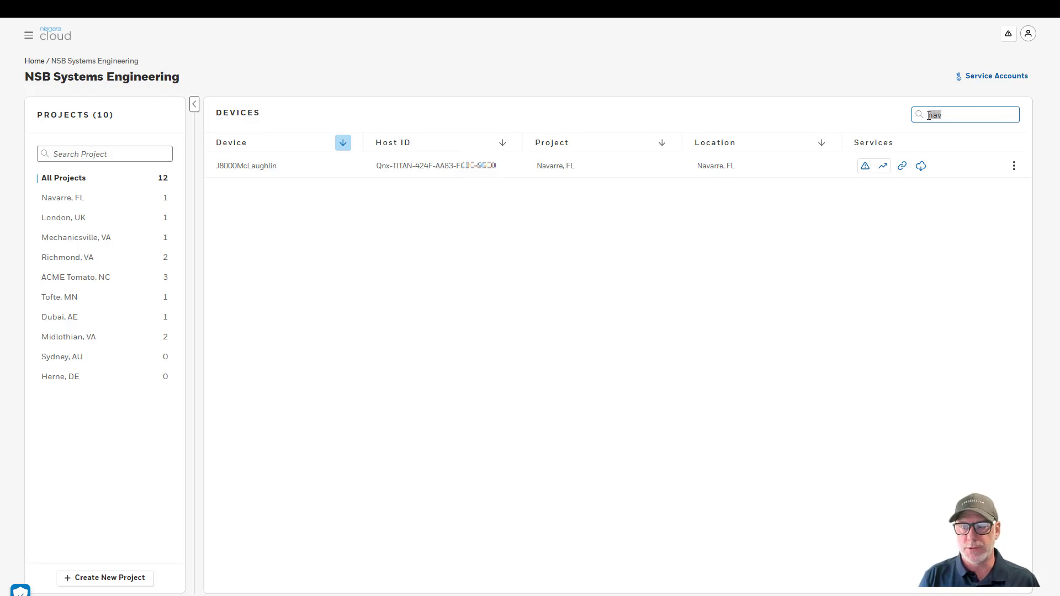
type("win")
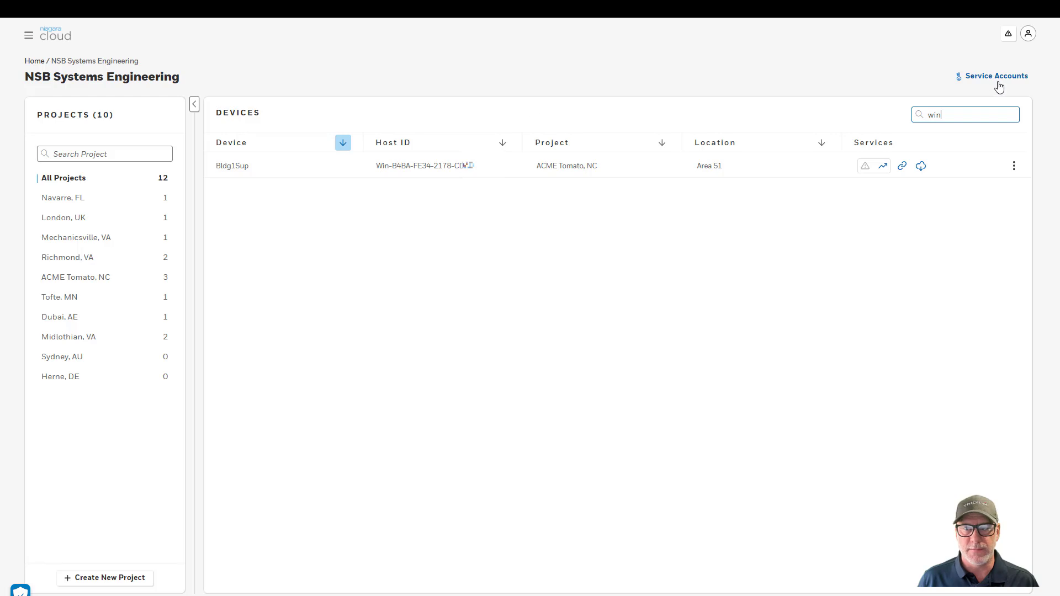
left_click_drag(941, 116, 927, 119)
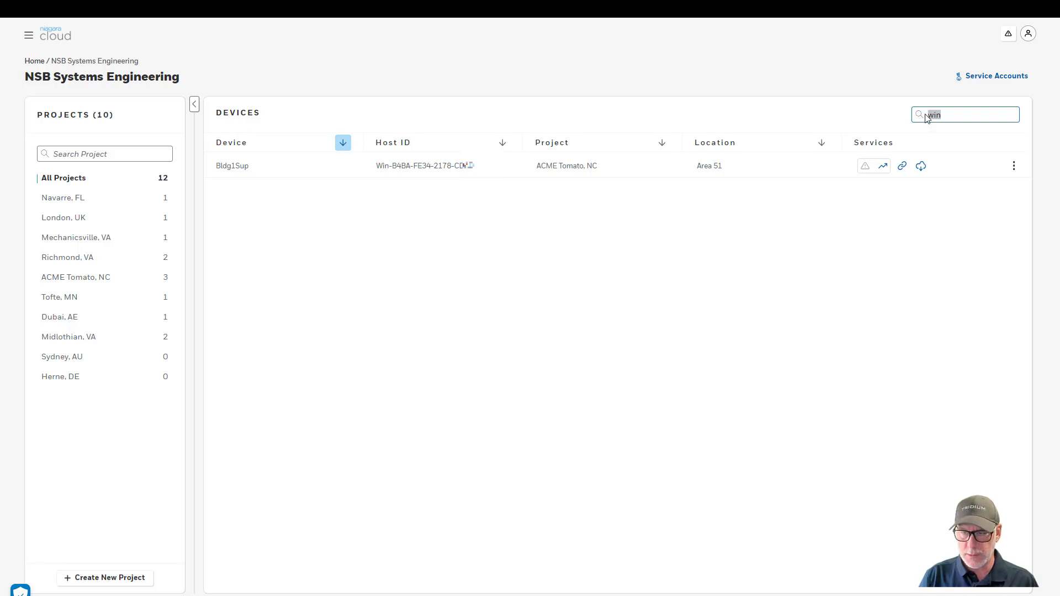
key("BackSpace")
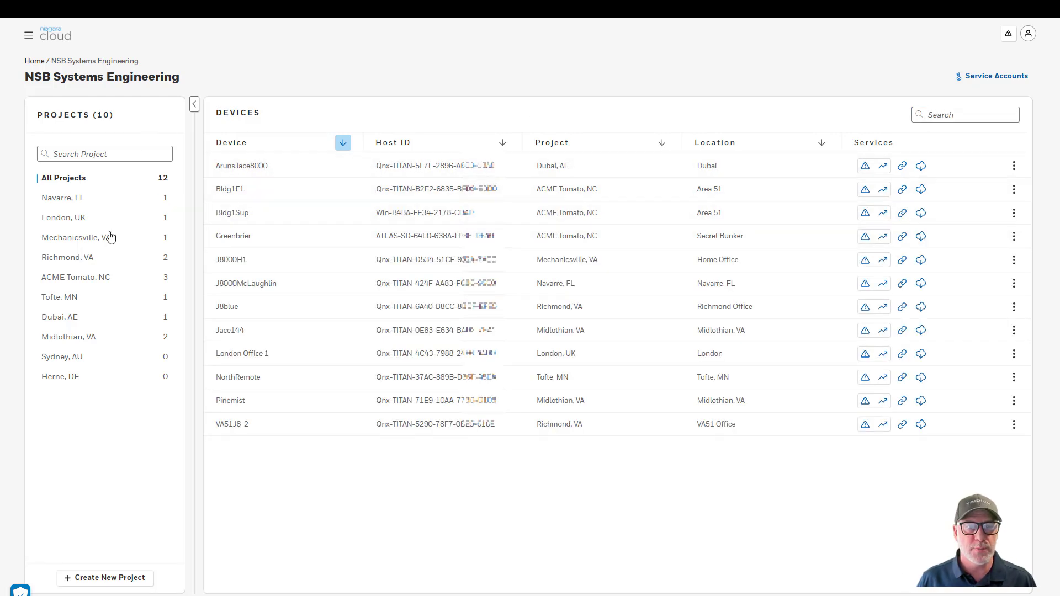
Create a new project named Test
left_click(110, 579)
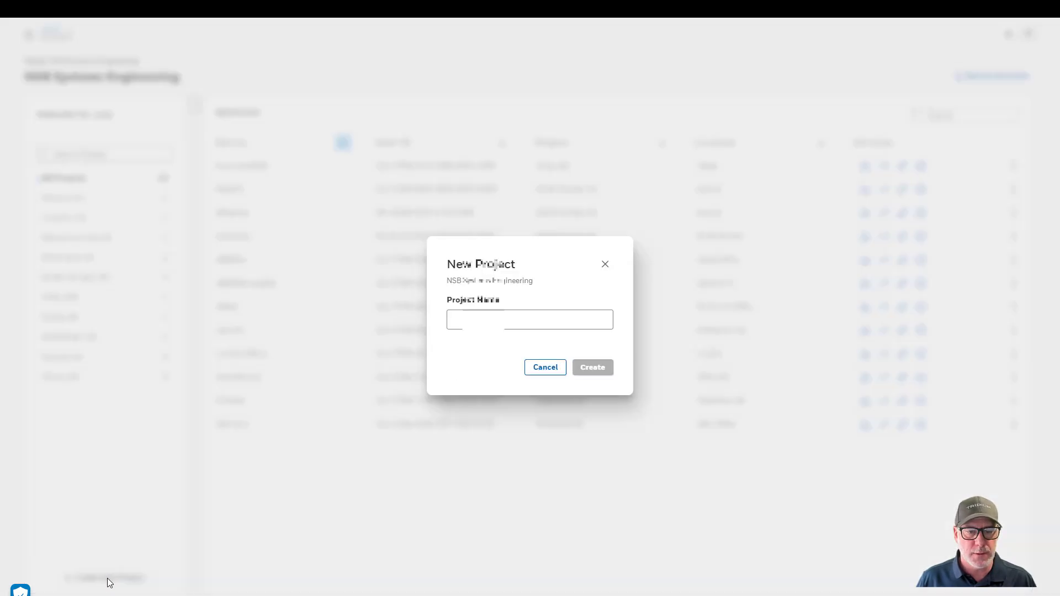
left_click(492, 323)
type("Test")
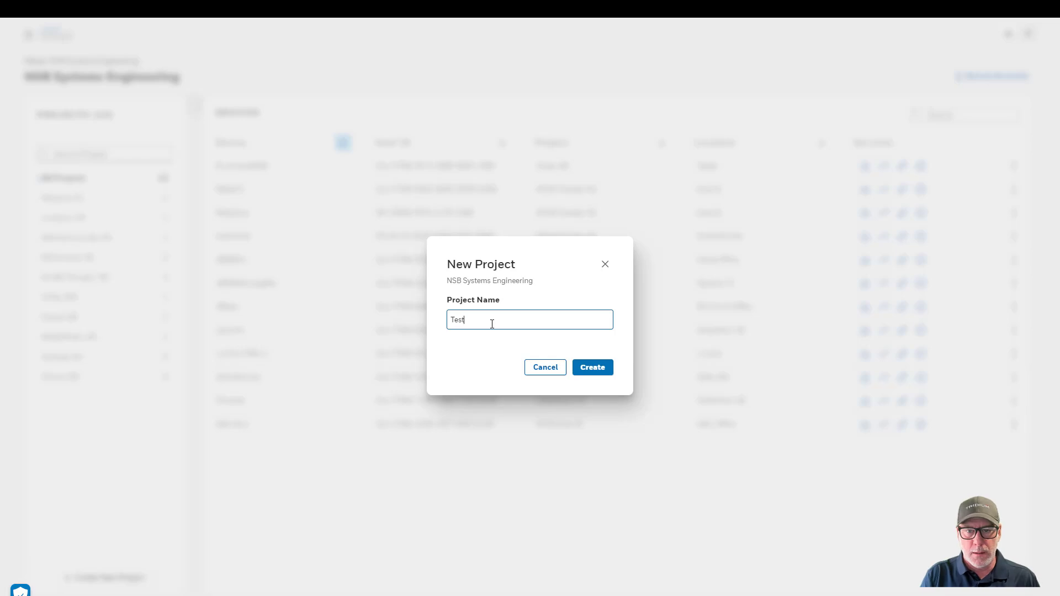
left_click(601, 367)
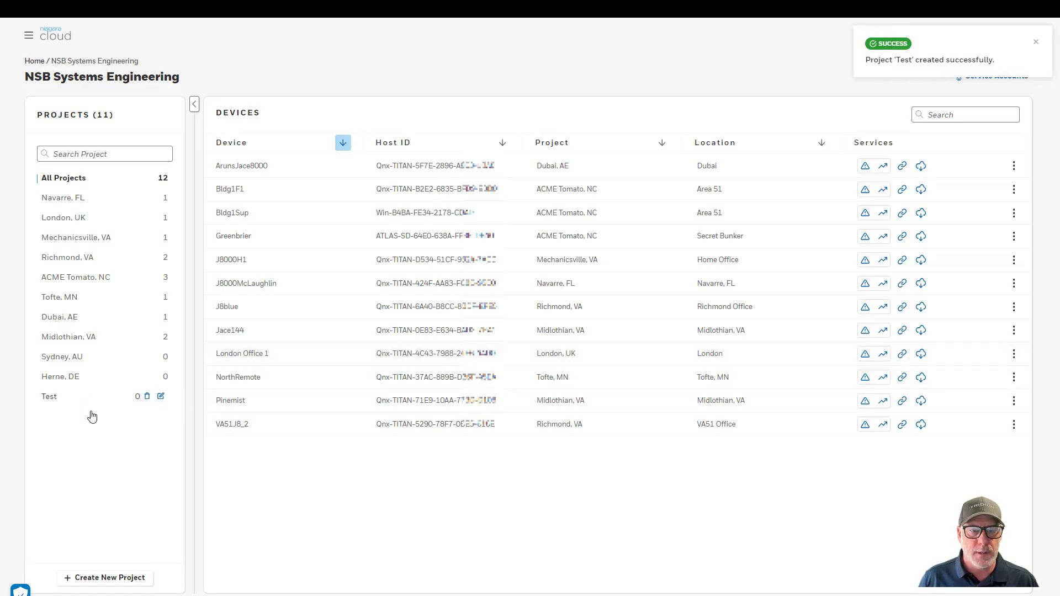
Rename the Test project to Test two
mouse_move(165, 405)
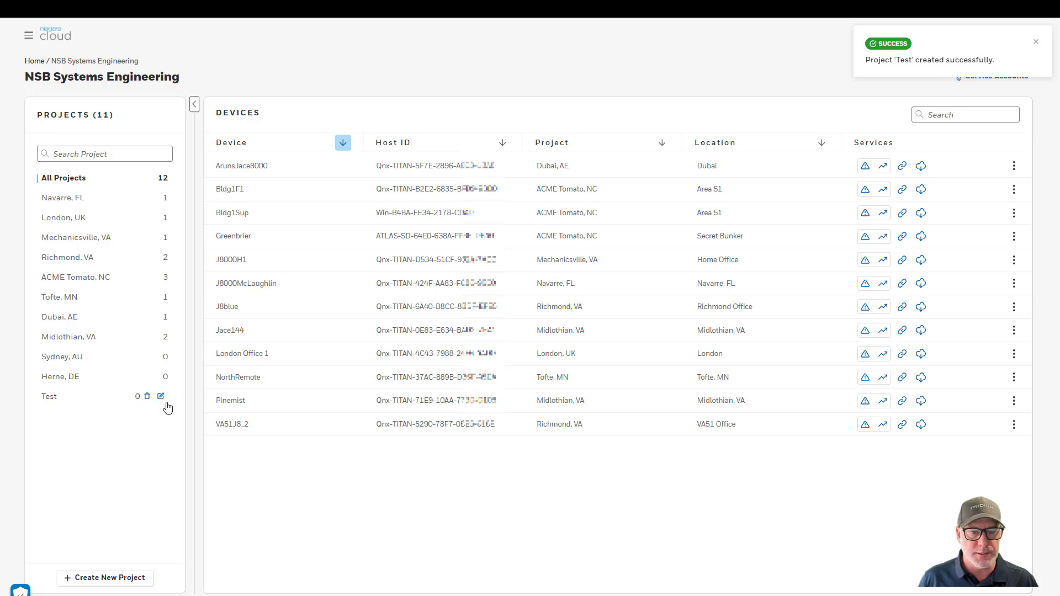
left_click(161, 396)
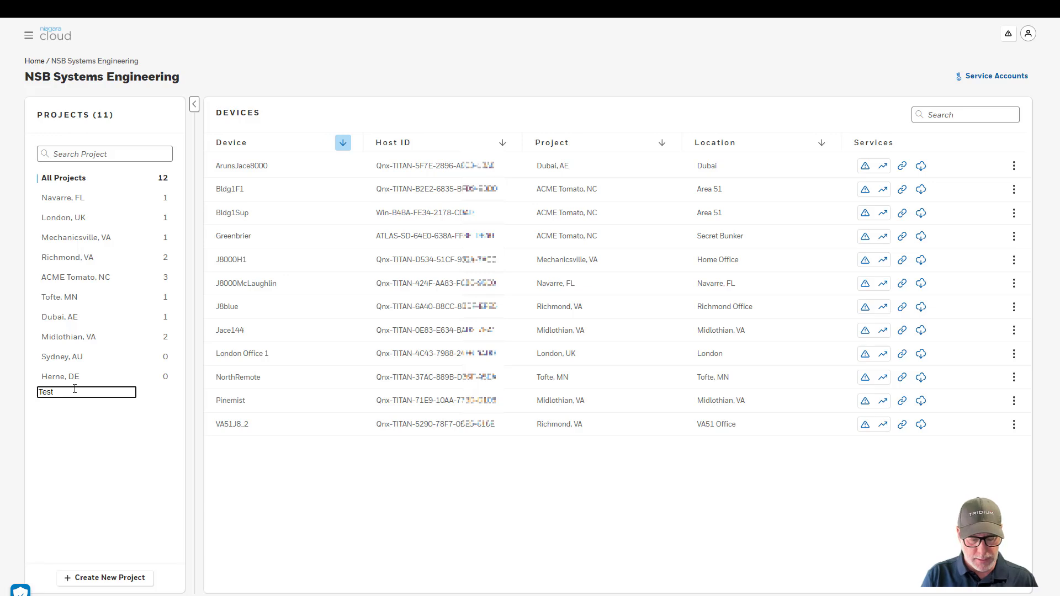
type("two")
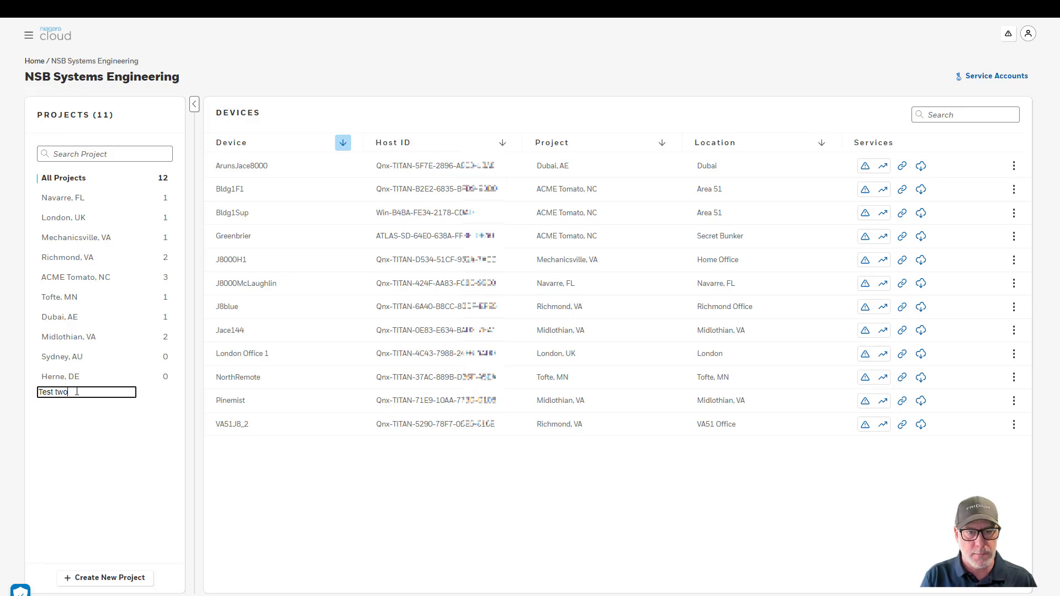
left_click(78, 433)
Delete the Test two project, leaving 10 projects
mouse_move(83, 404)
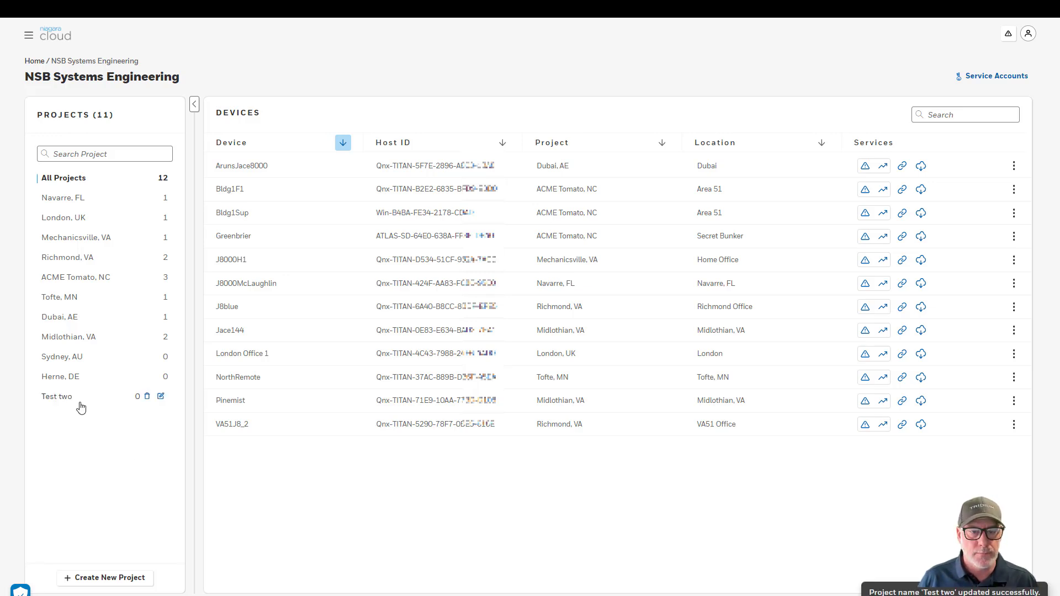
left_click(147, 397)
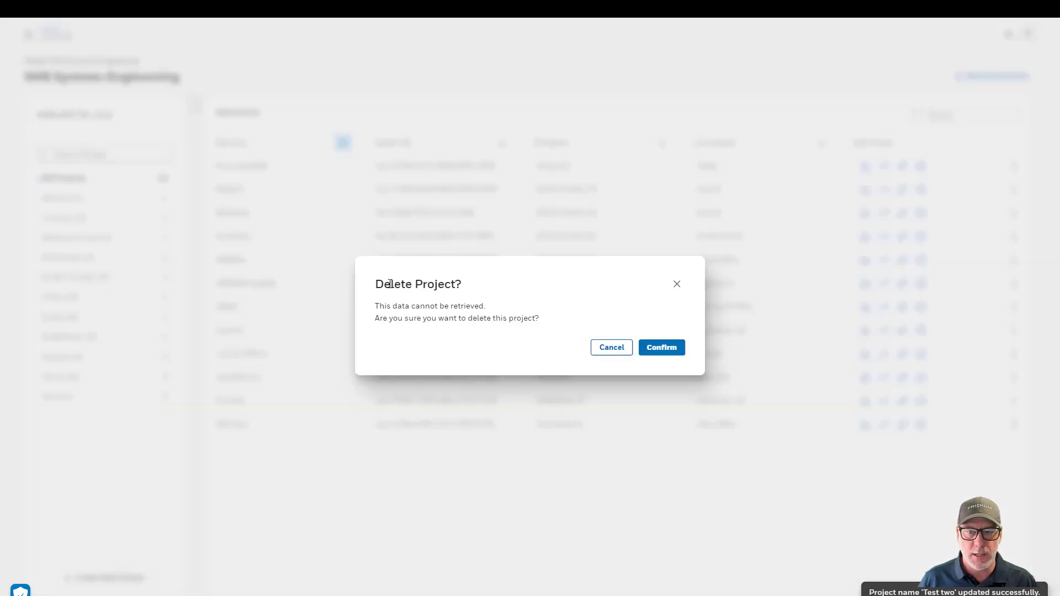
left_click(657, 348)
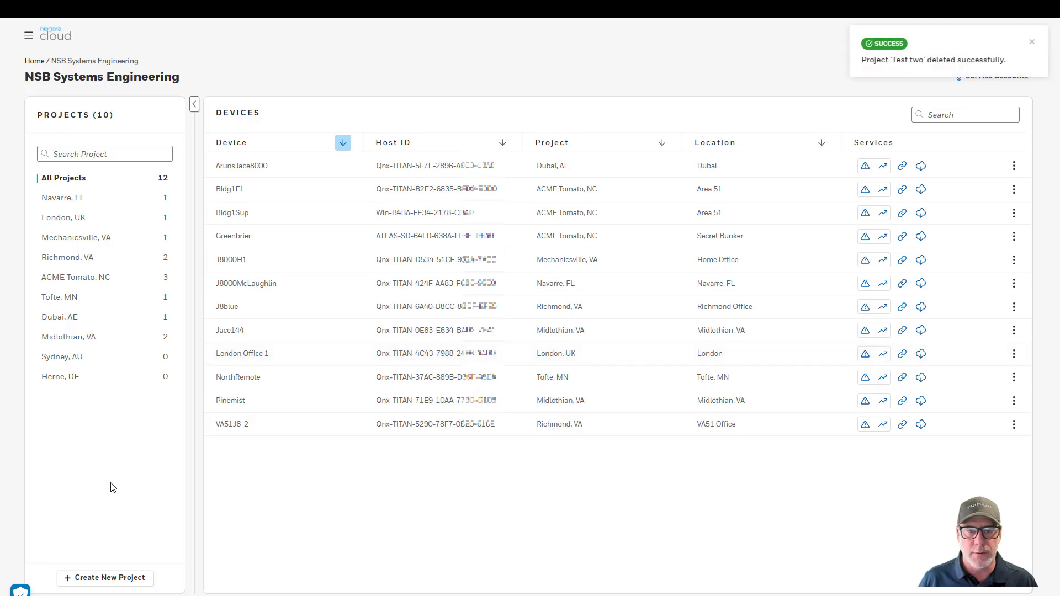
mouse_move(80, 198)
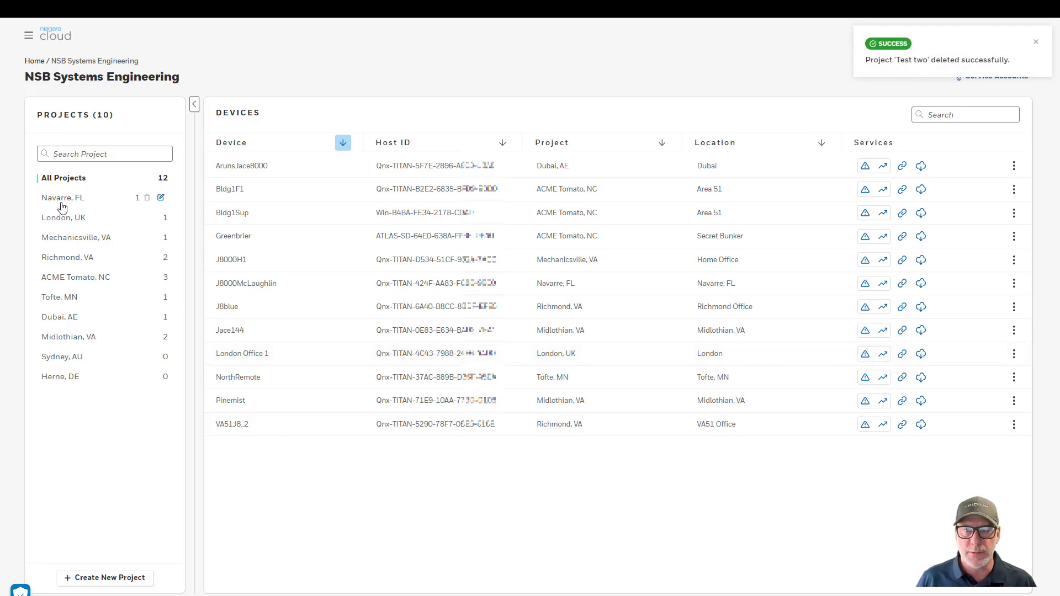
Filter to the Navarre, FL project and open J8000McLaughlin's Data Services history view
left_click(61, 204)
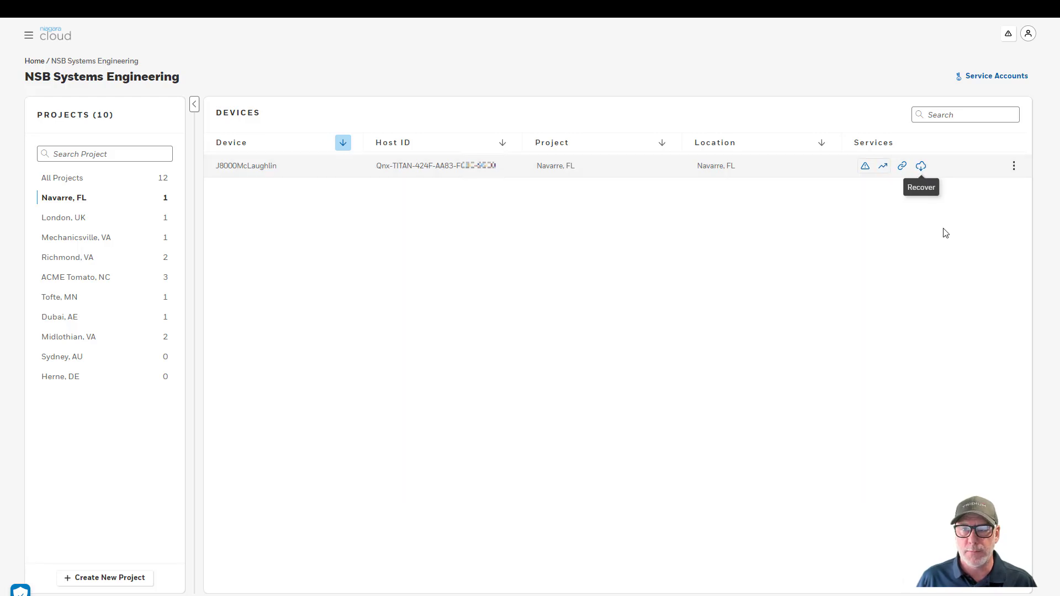
left_click(882, 167)
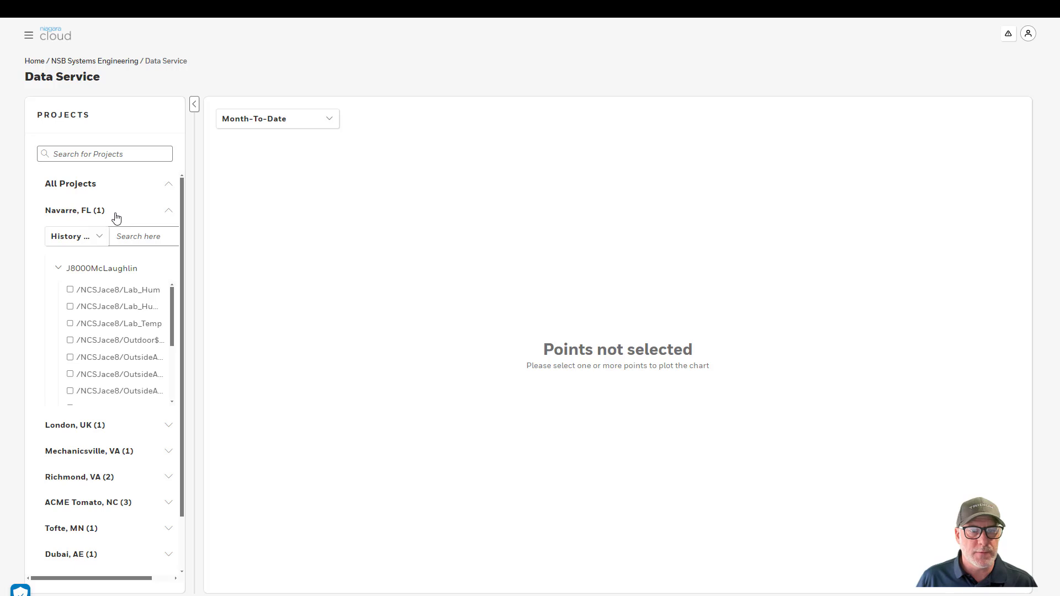
Plot J8000McLaughlin's Lab_Hum1 and OutsideAir_DewPoint histories over the last 7 days
left_click(115, 275)
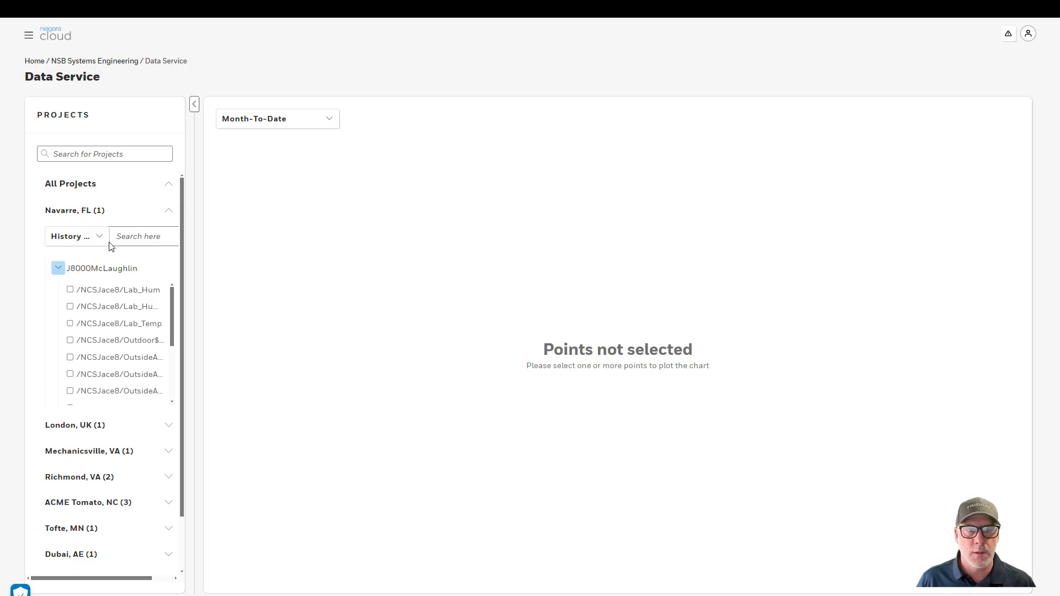
left_click(70, 307)
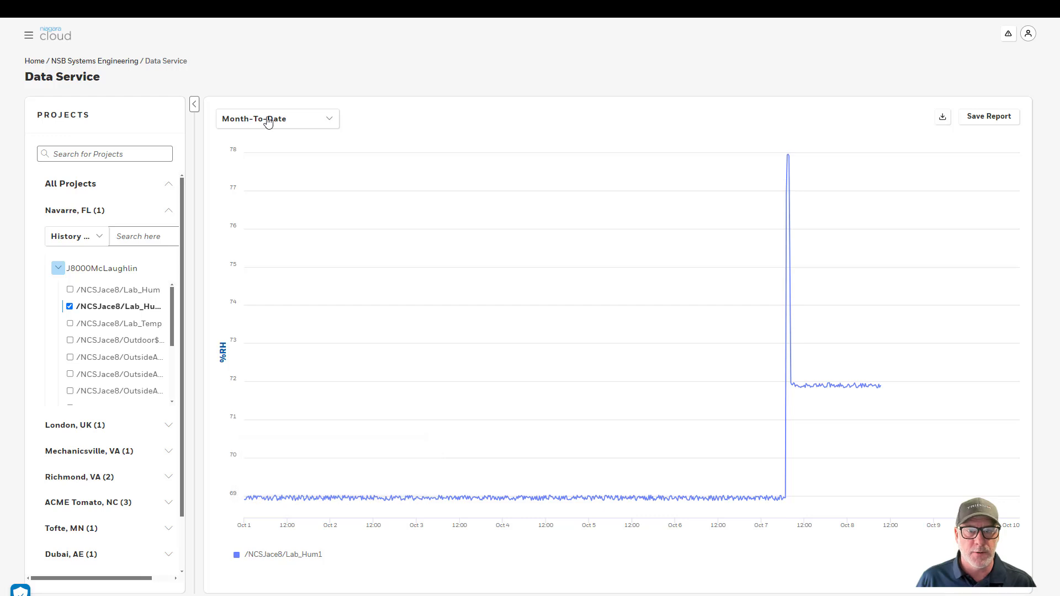
left_click(249, 125)
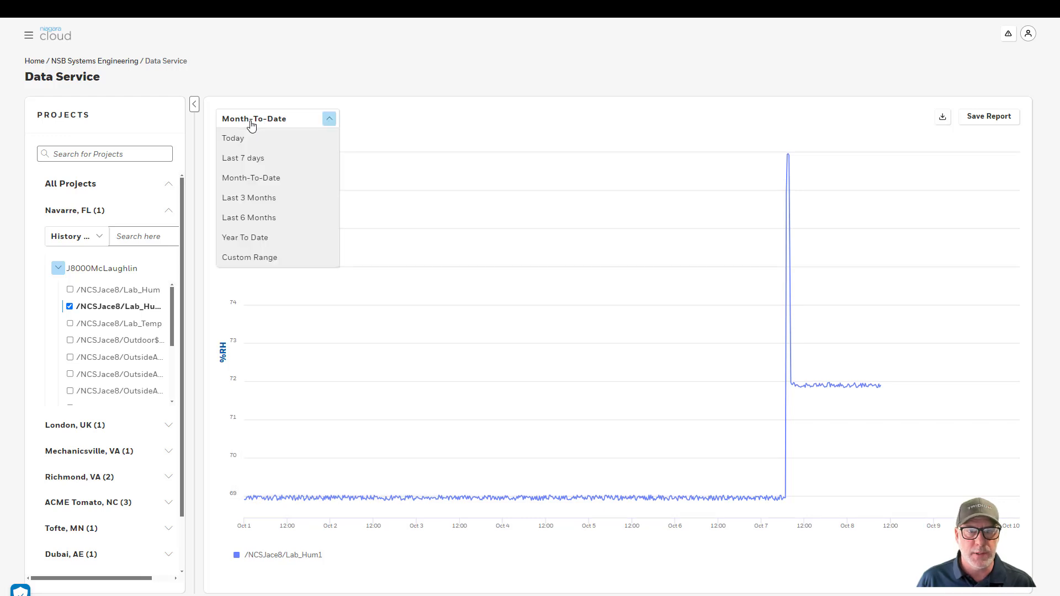
left_click(255, 159)
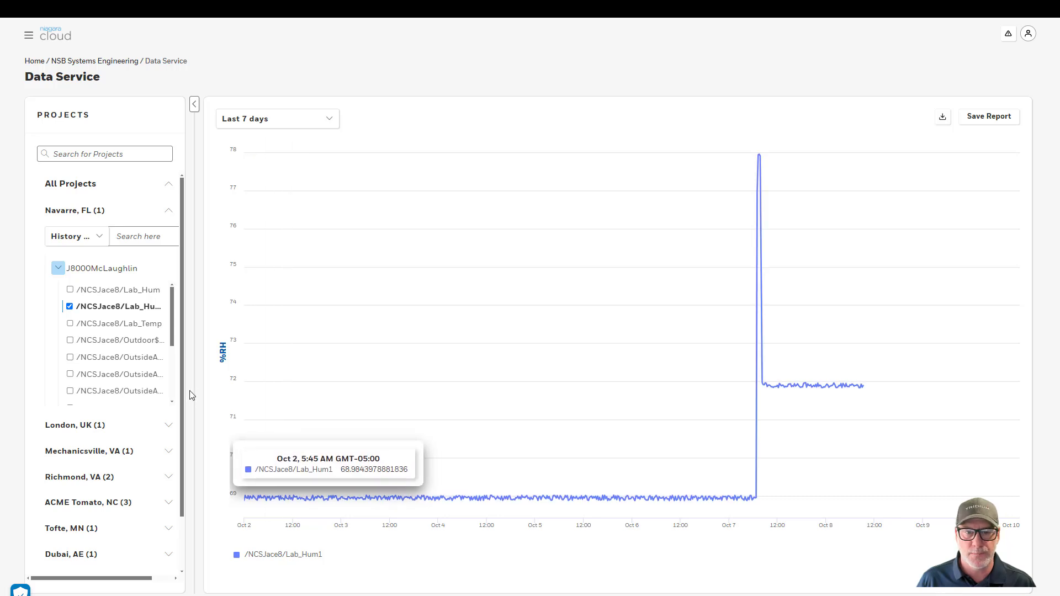
left_click(70, 340)
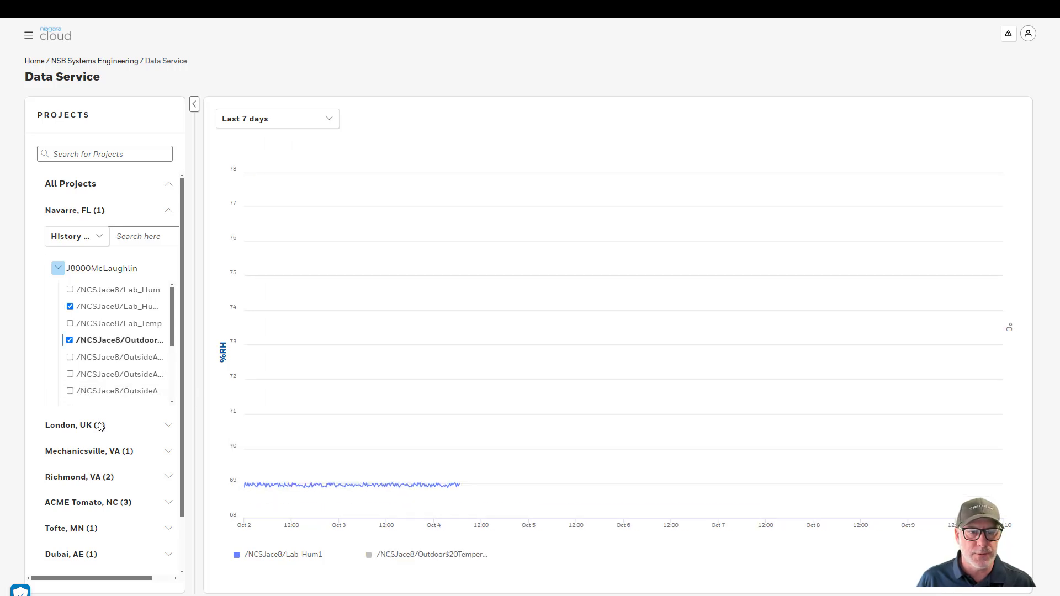
left_click(84, 362)
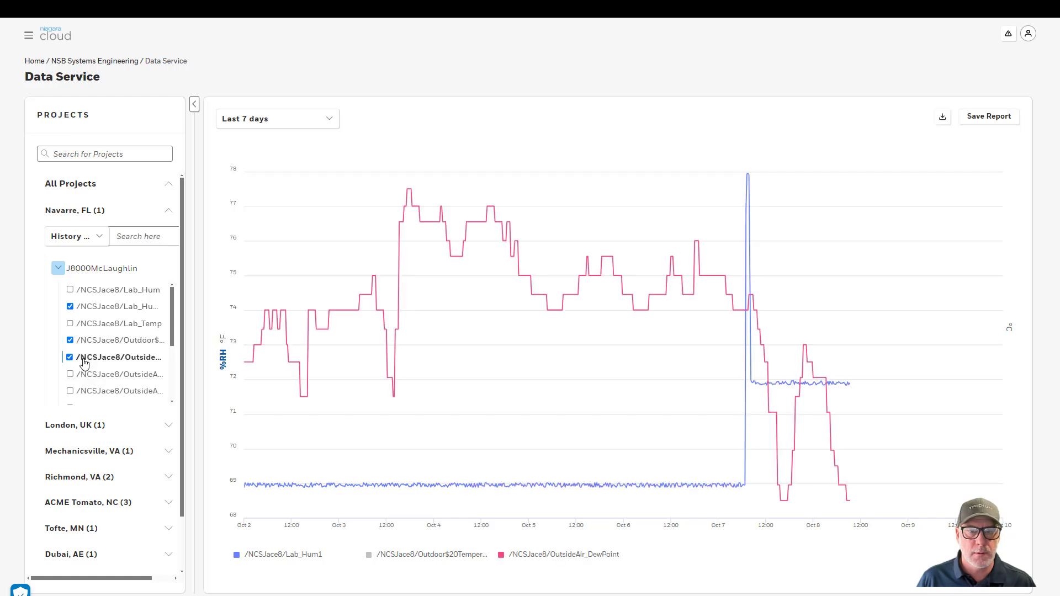
Add the Mechanicsville, VA J8000H1 /VAH01KM/RM4Humidity history to the chart
scroll(86, 364, "down", 4)
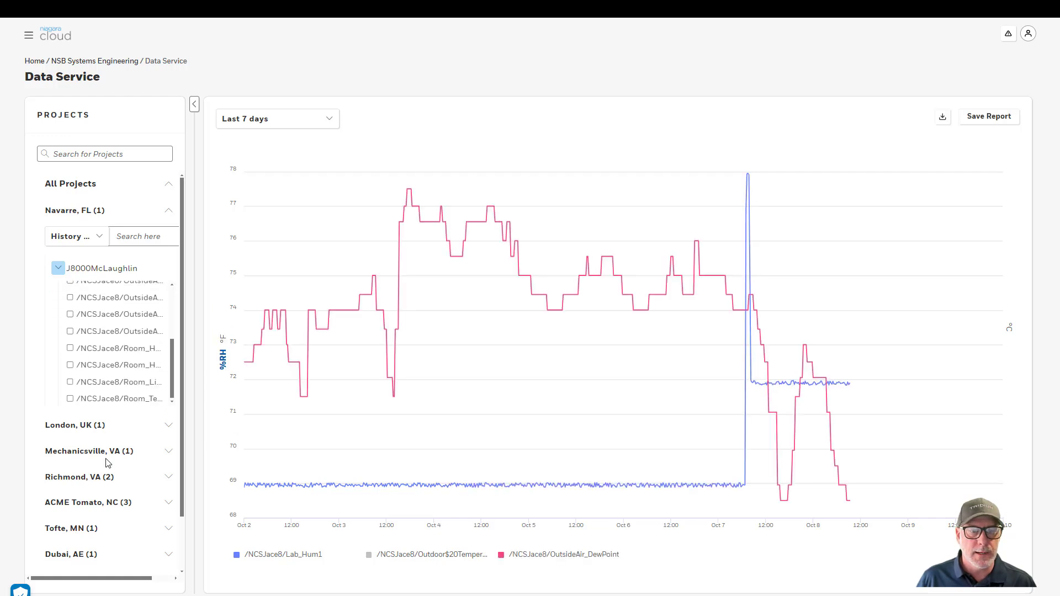
scroll(104, 459, "down", 2)
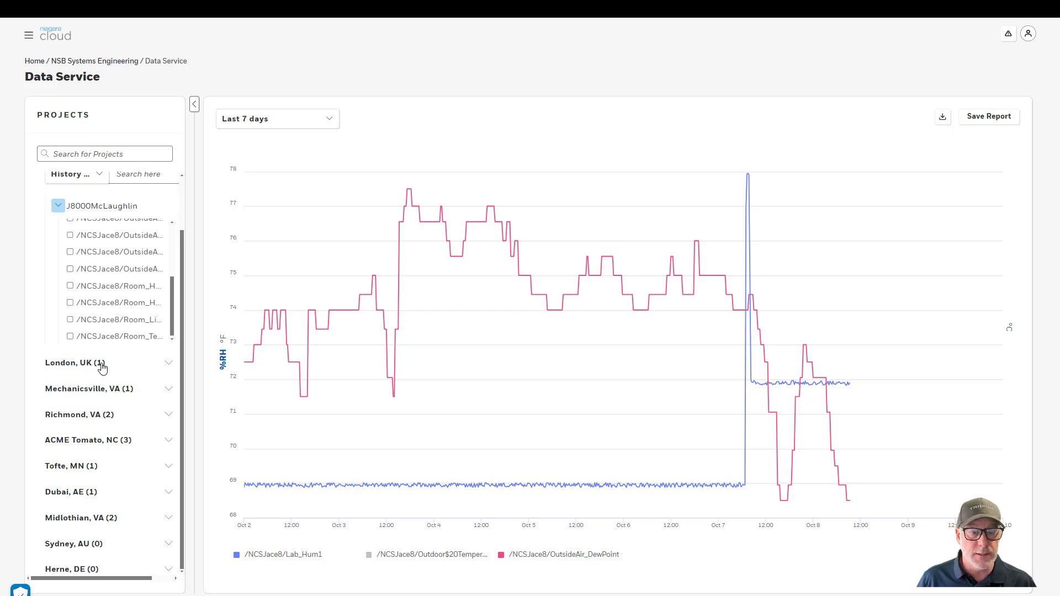
left_click(119, 389)
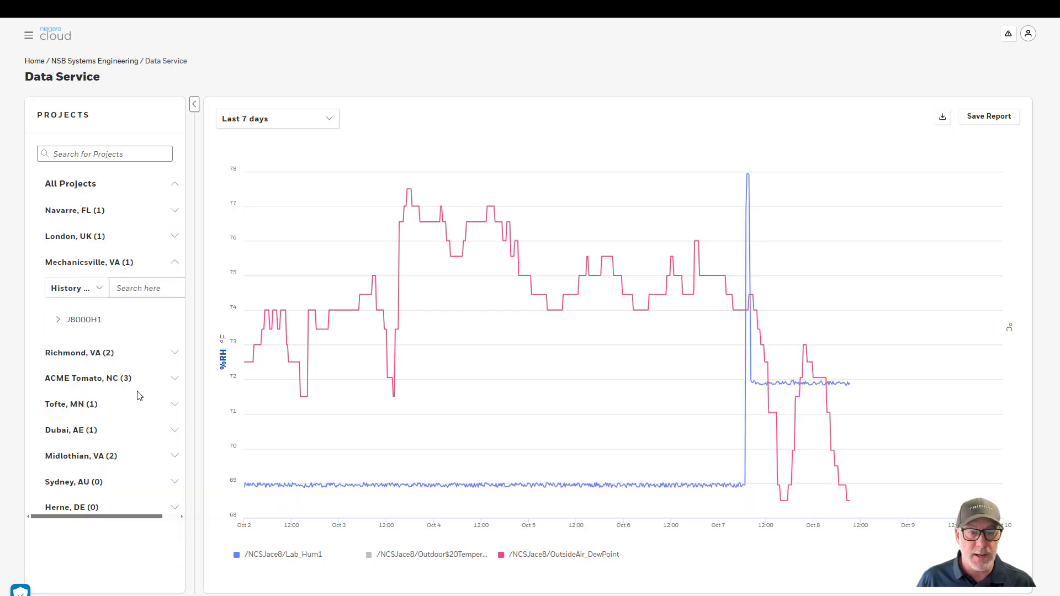
left_click(59, 322)
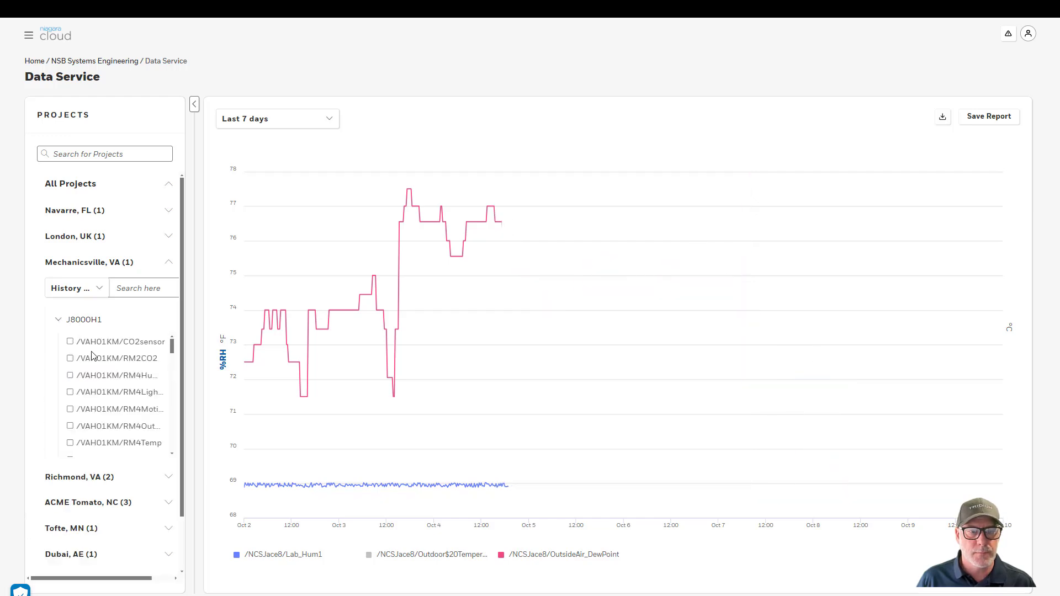
left_click(70, 377)
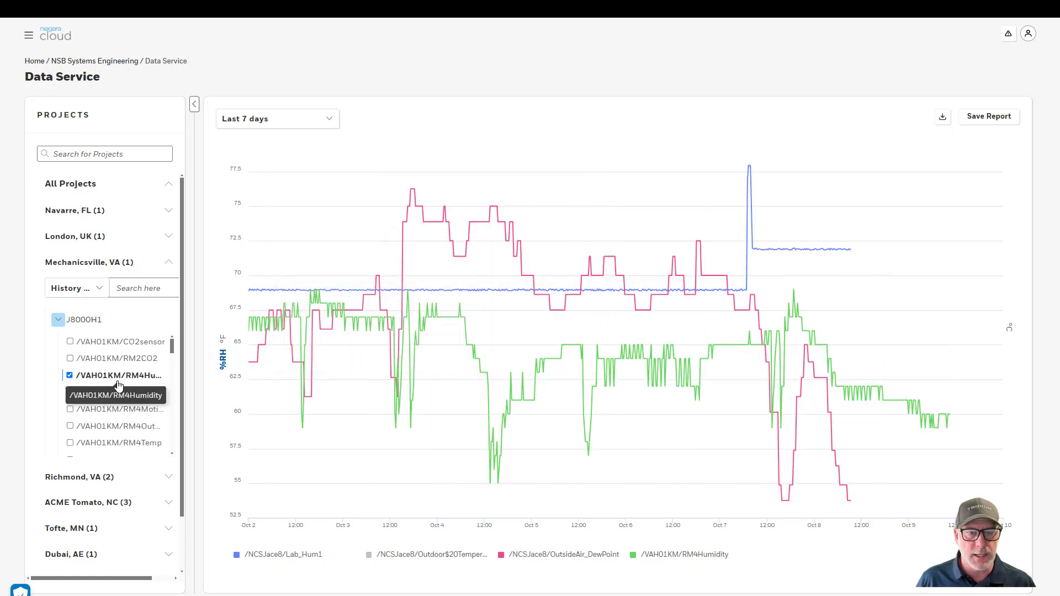
Check the chart's export file formats, then close the export dialog without exporting
left_click(944, 122)
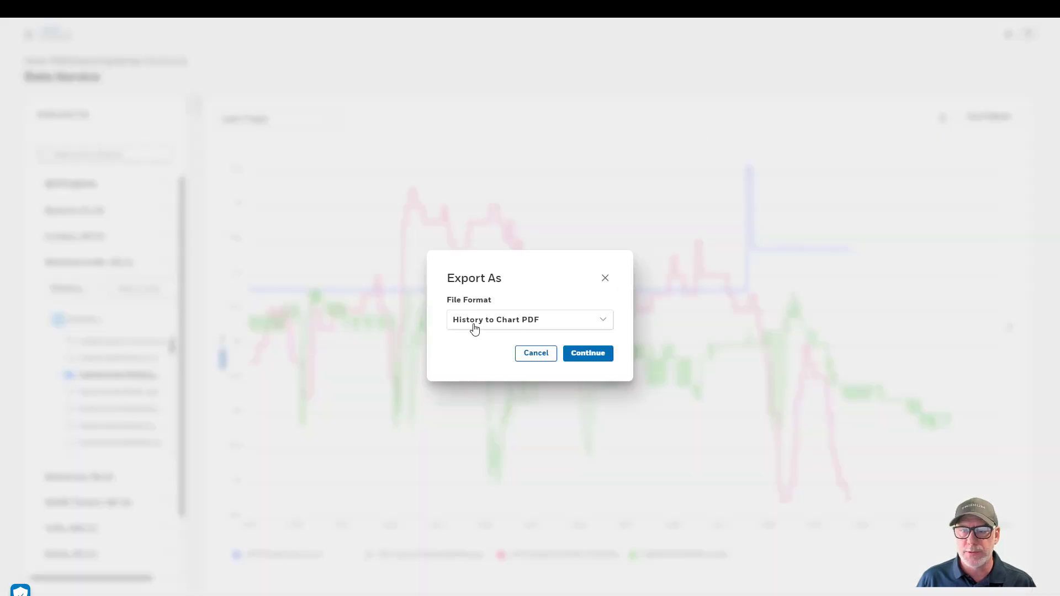
left_click(556, 324)
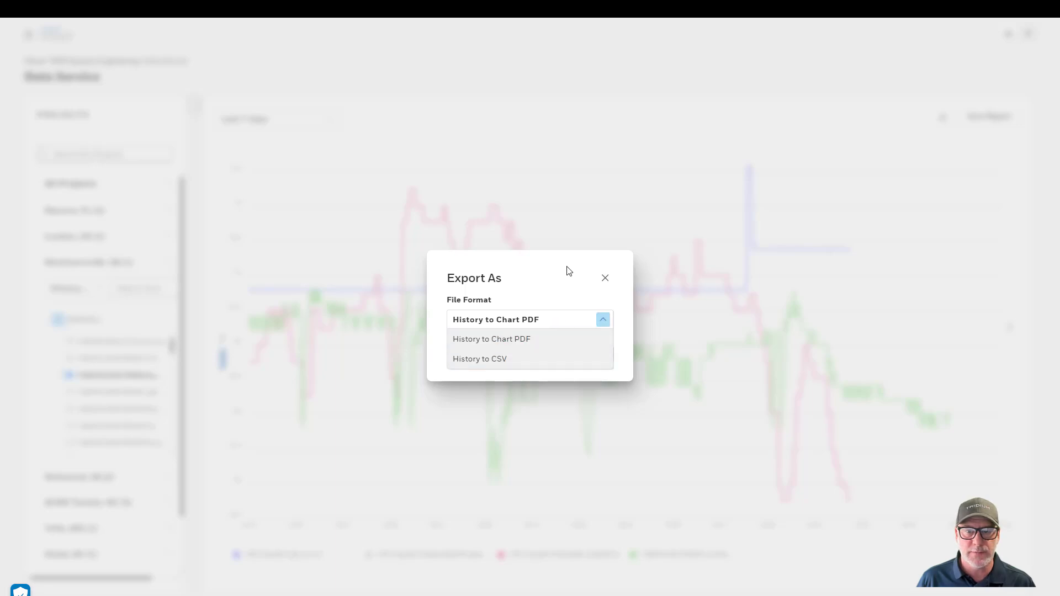
left_click(604, 279)
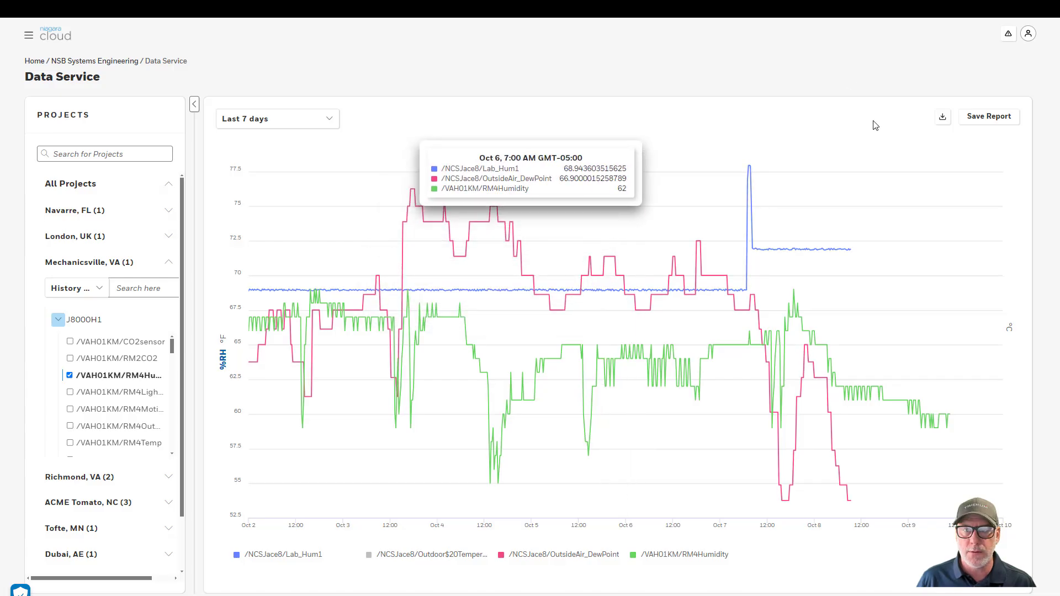
Cancel the Save Report dialog and return to the Navarre, FL point list
left_click(990, 118)
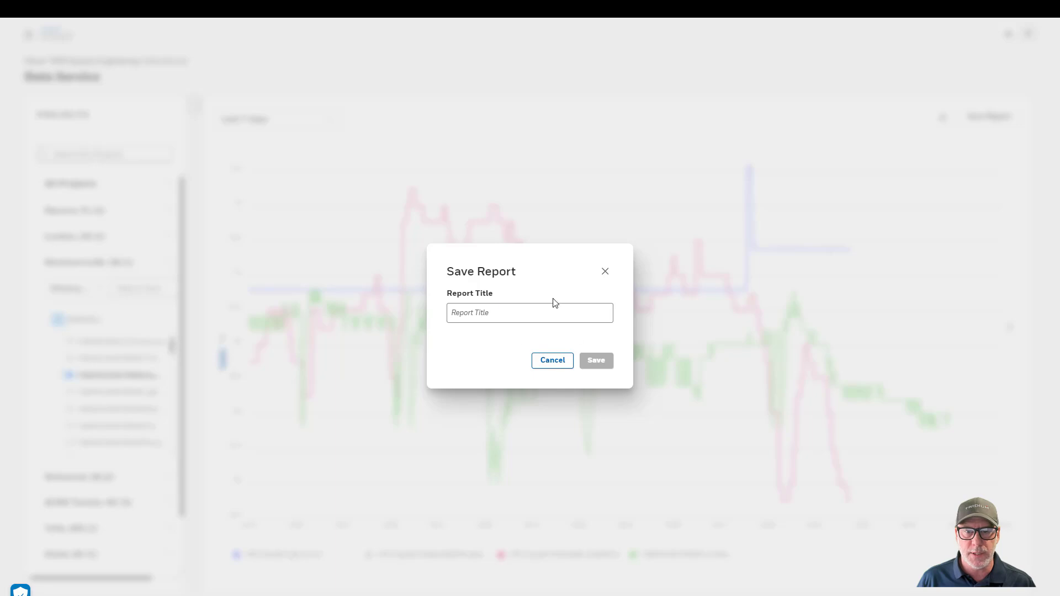
left_click(552, 362)
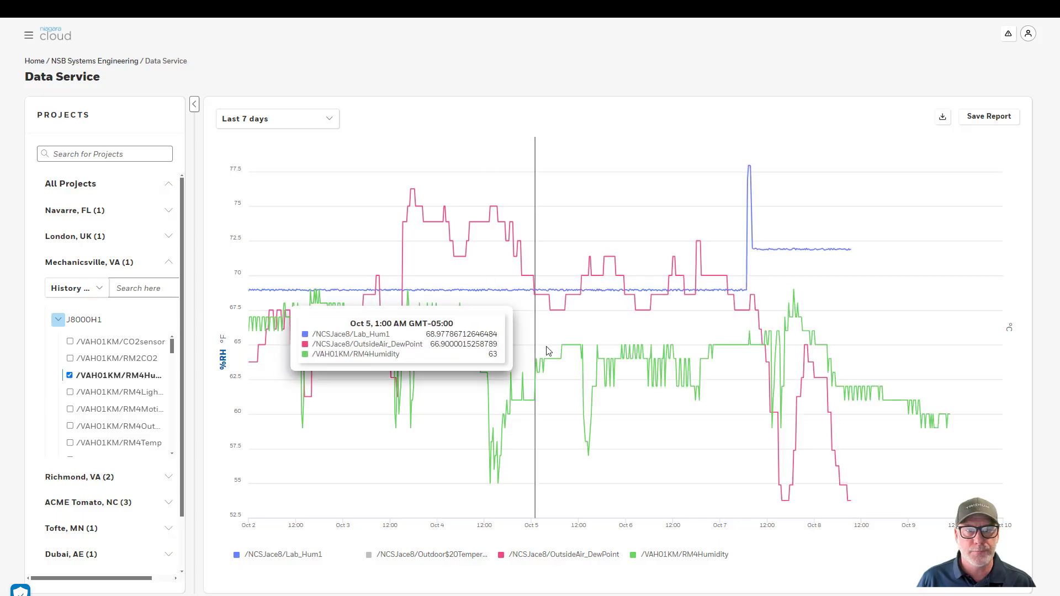
left_click(97, 212)
scroll(100, 288, "up", 3)
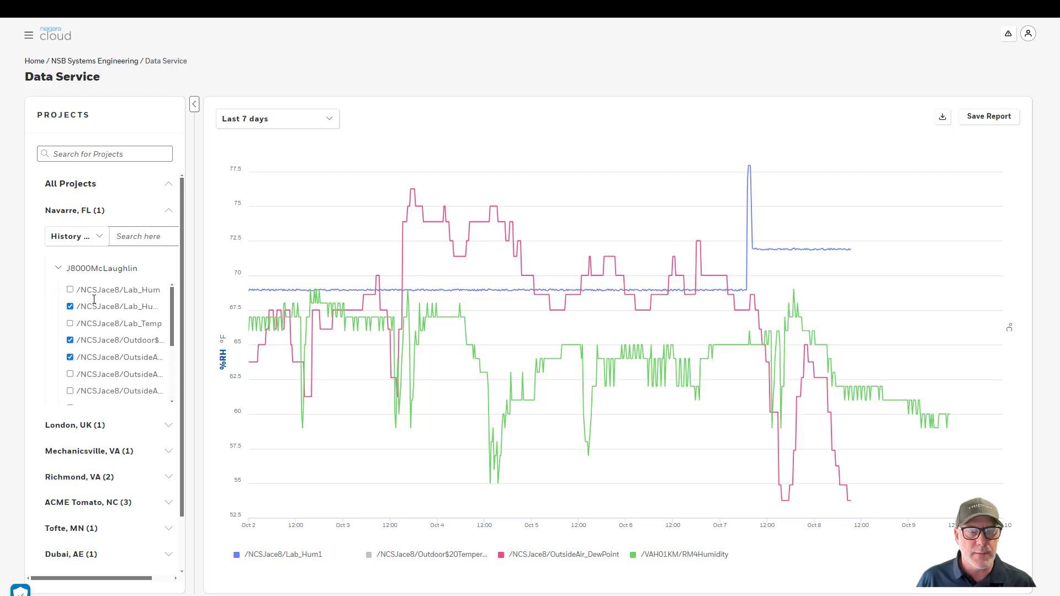
Search the Navarre, FL points by Tag Id for h4:air, leaving seven OutsideAir and Room_Temp points
left_click(99, 237)
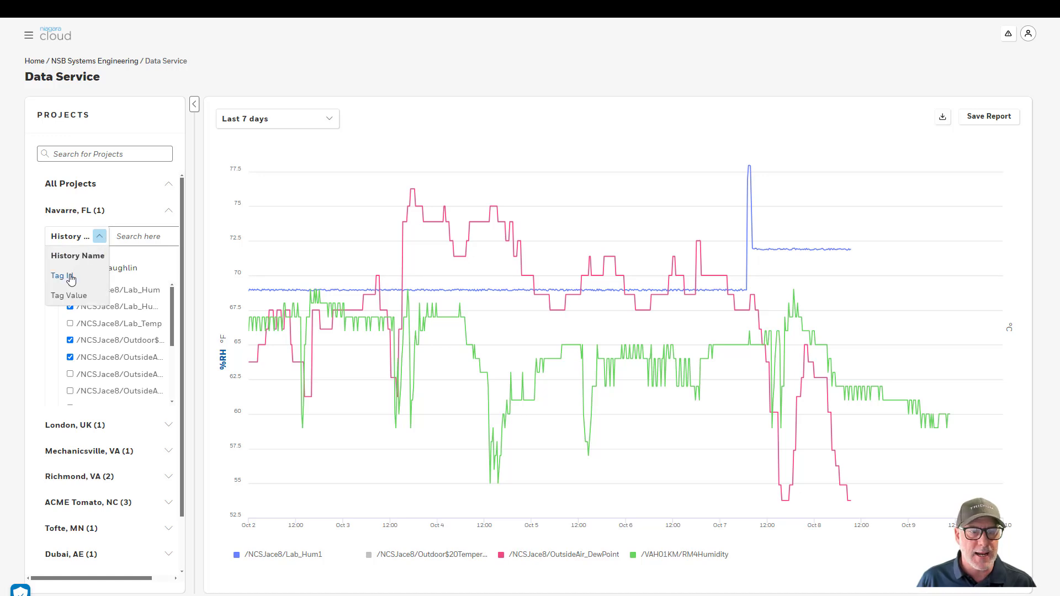
left_click(71, 279)
left_click(140, 239)
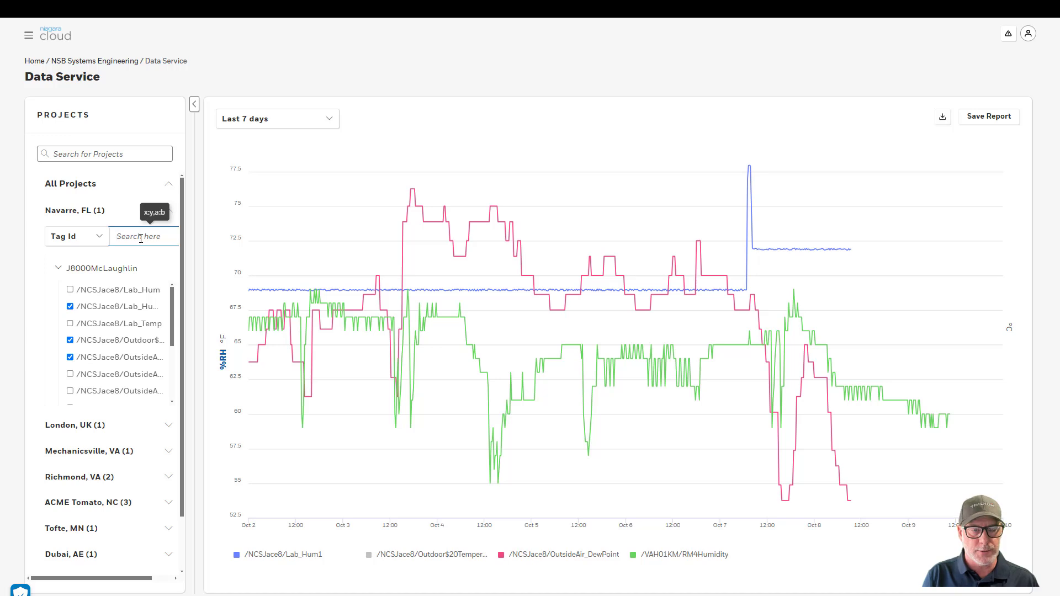
type("h4")
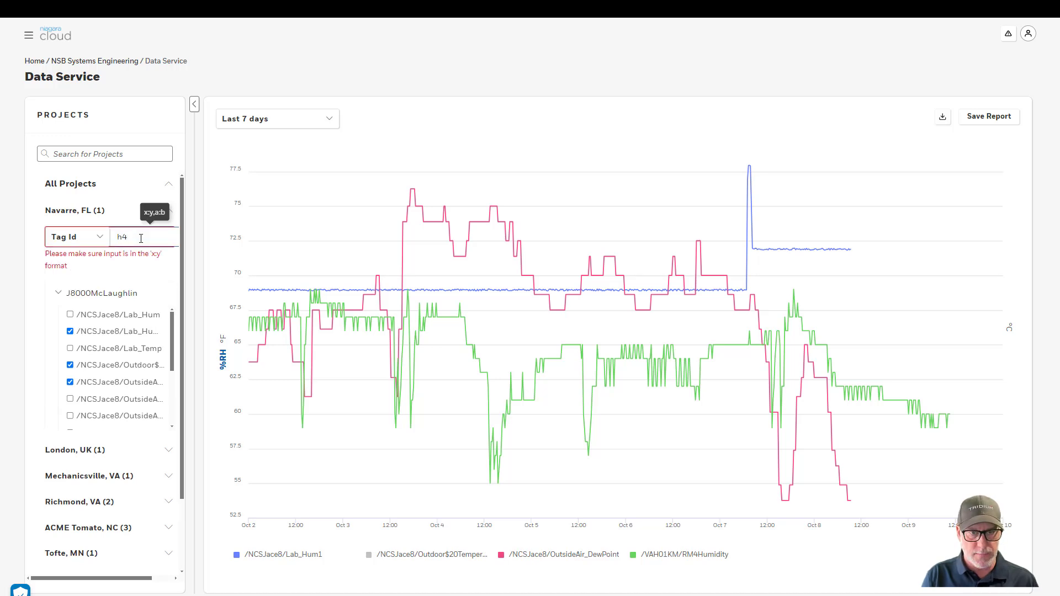
type(":air")
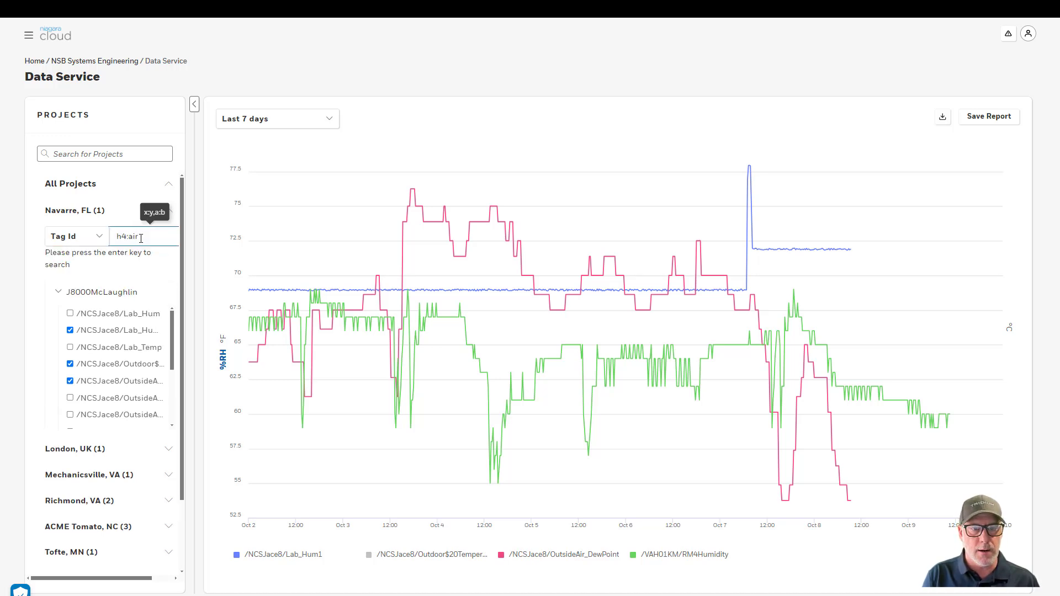
key("Return")
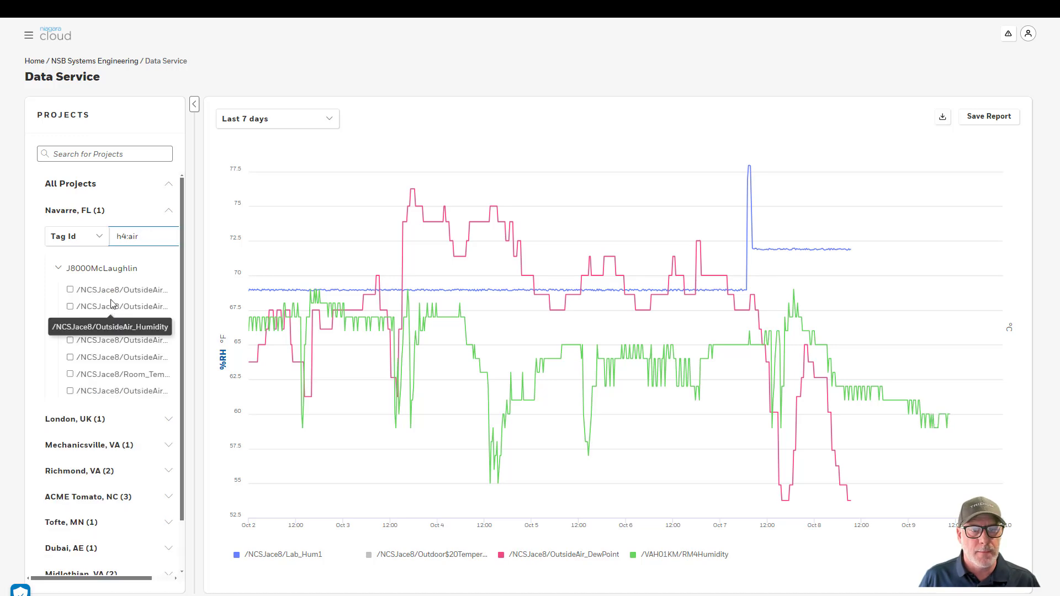
scroll(105, 320, "down", 1)
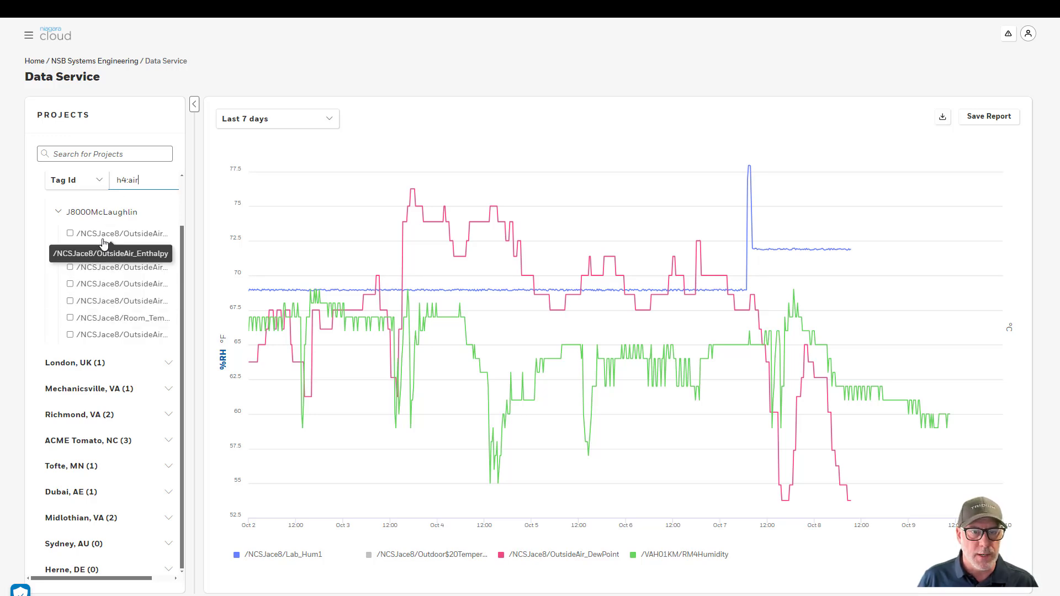
scroll(100, 317, "up", 1)
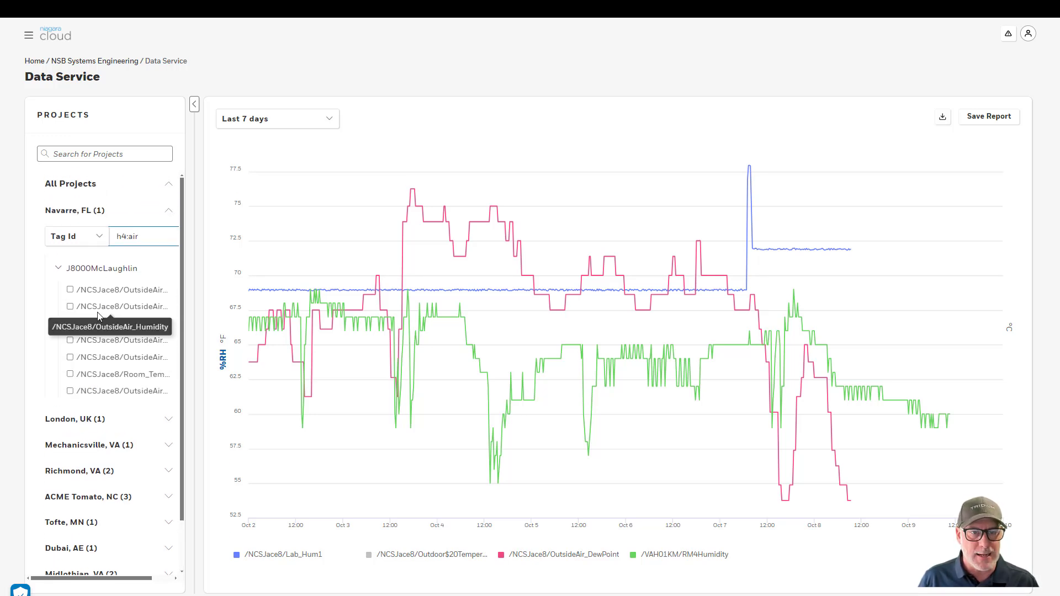
left_click(89, 154)
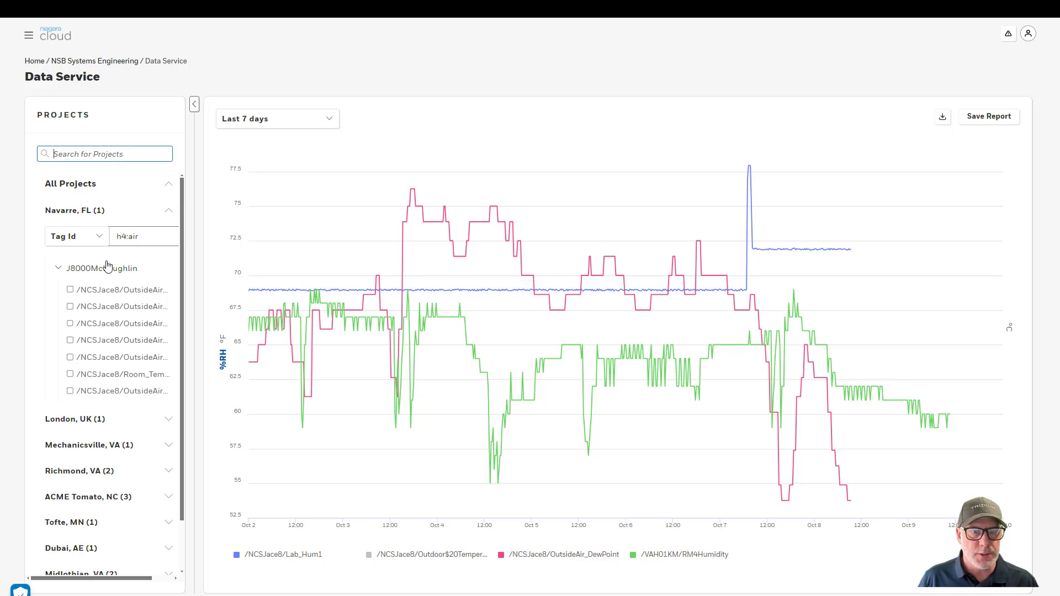
left_click(195, 107)
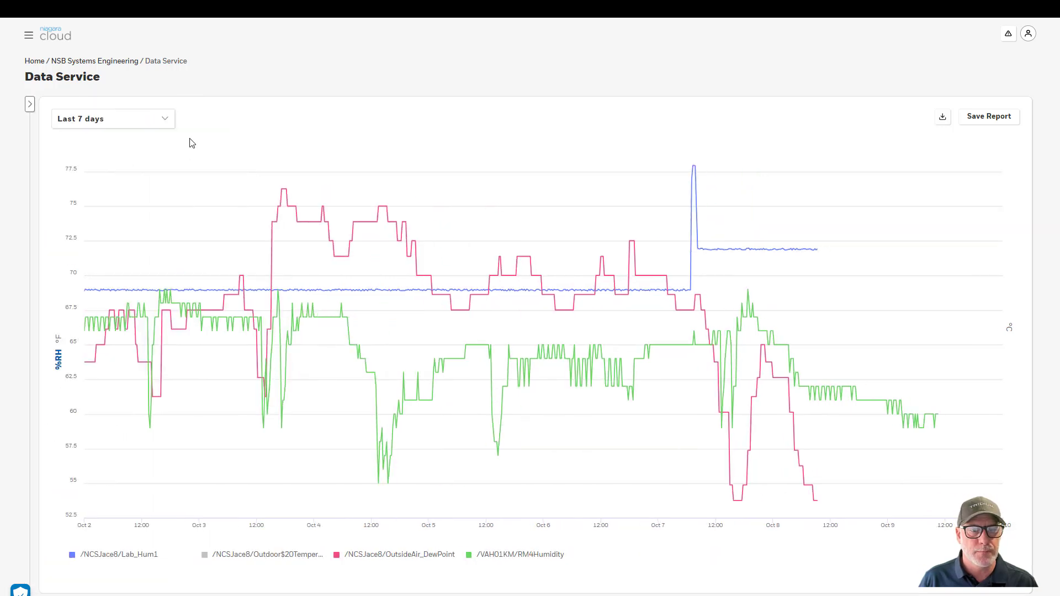
left_click(30, 104)
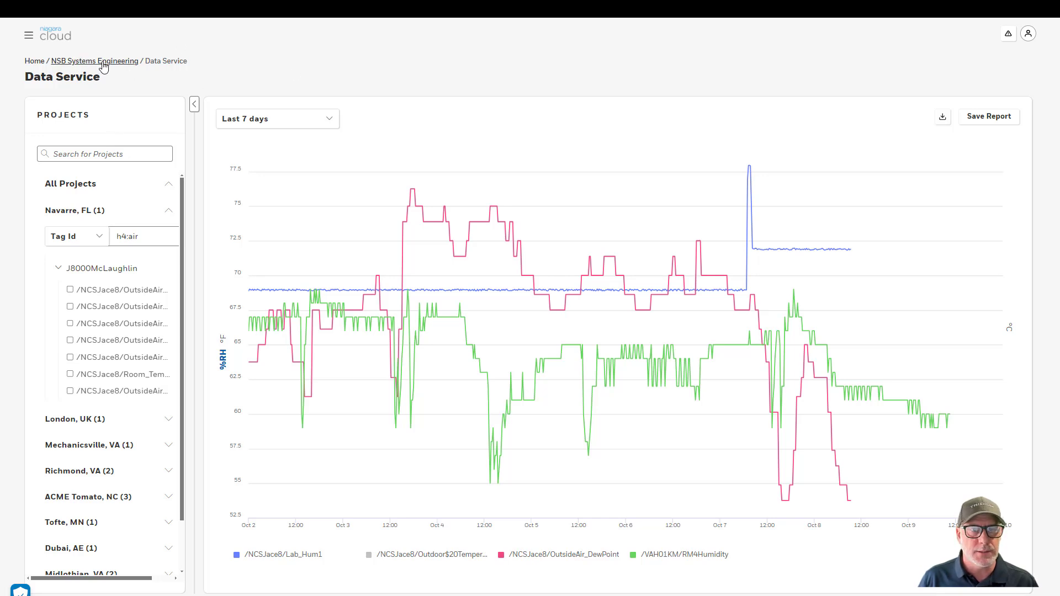
From the NSB Systems Engineering overview, open J8000McLaughlin's Saved Backups list of five backups
left_click(73, 61)
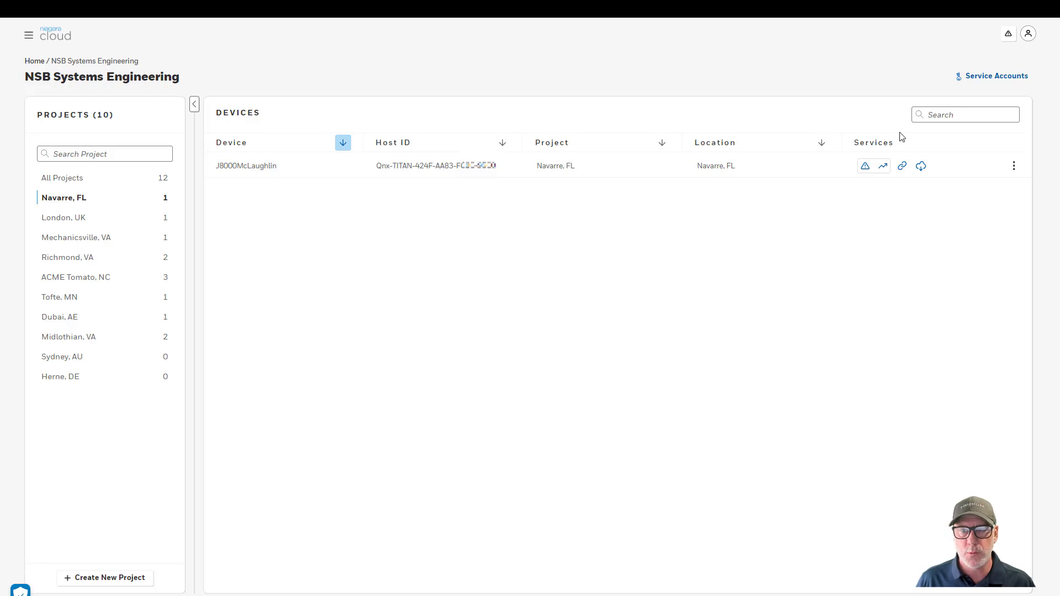
left_click(902, 167)
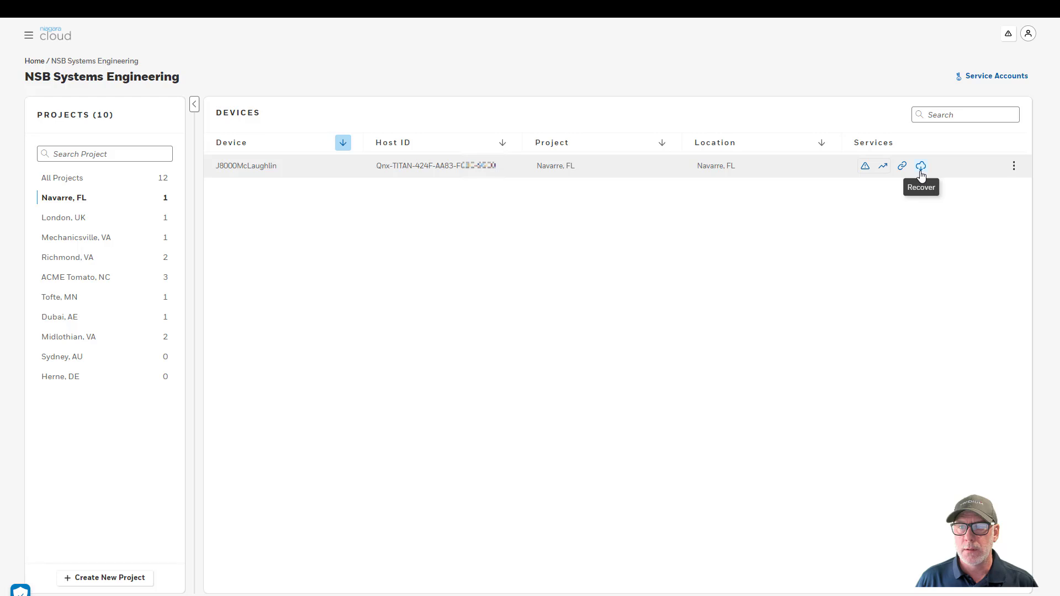
left_click(921, 167)
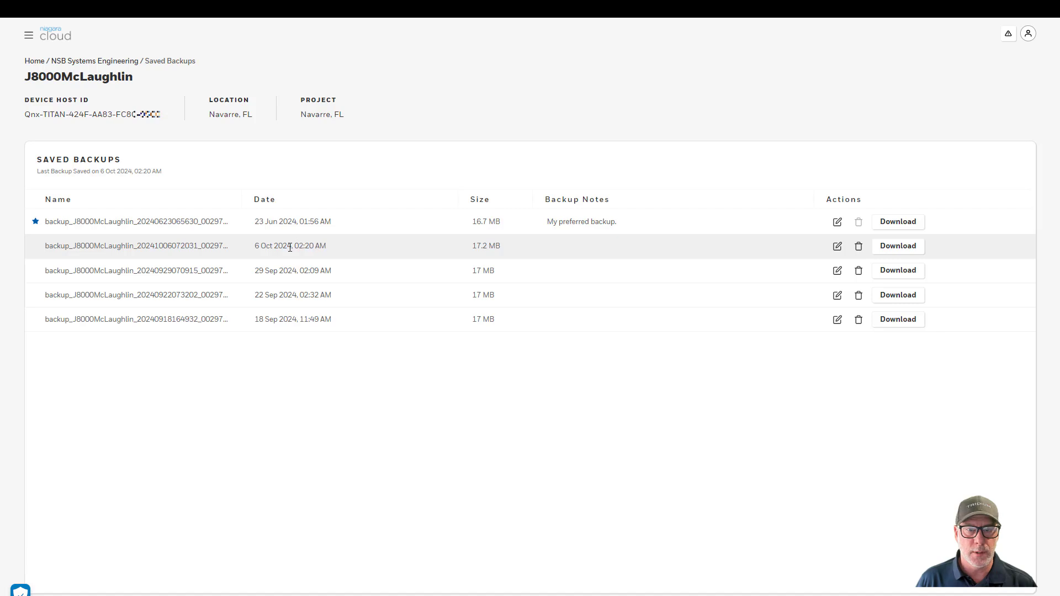
Cancel the preferred backup's Edit Backup dialog unchanged, then return to NSB Systems Engineering
left_click(839, 222)
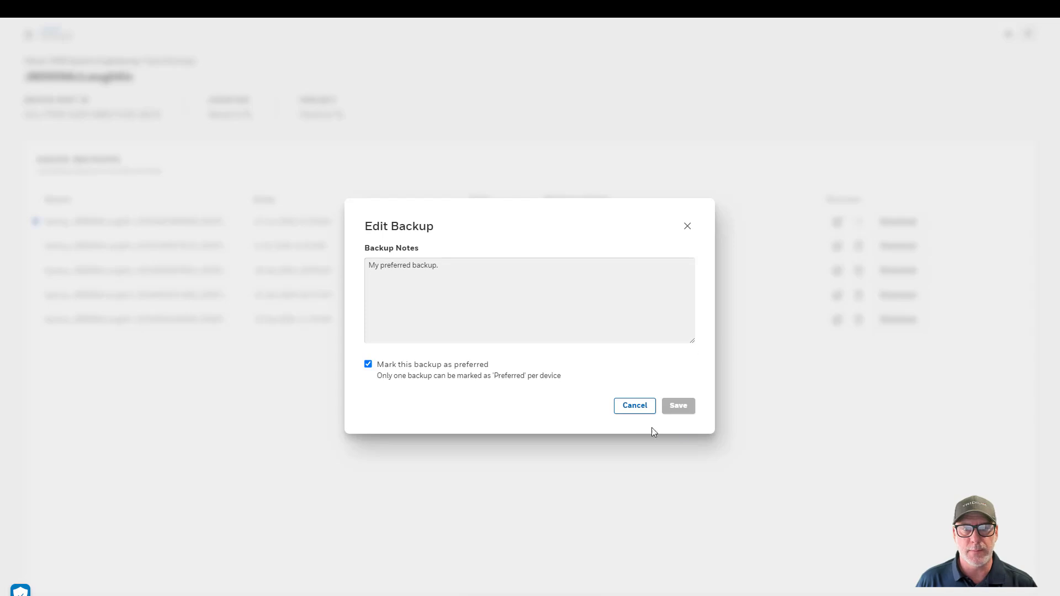
left_click(635, 405)
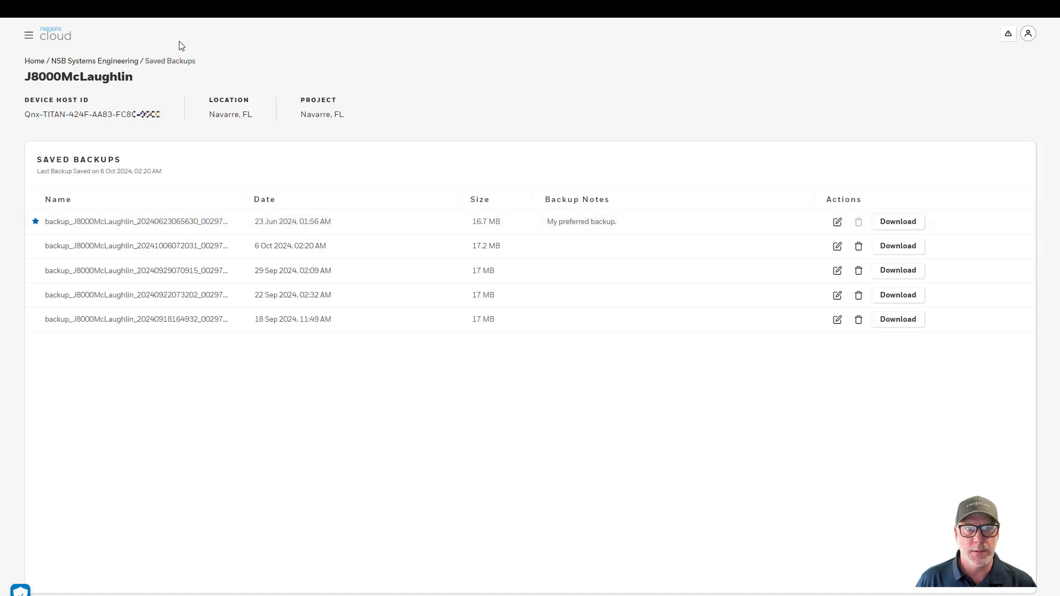
left_click(100, 62)
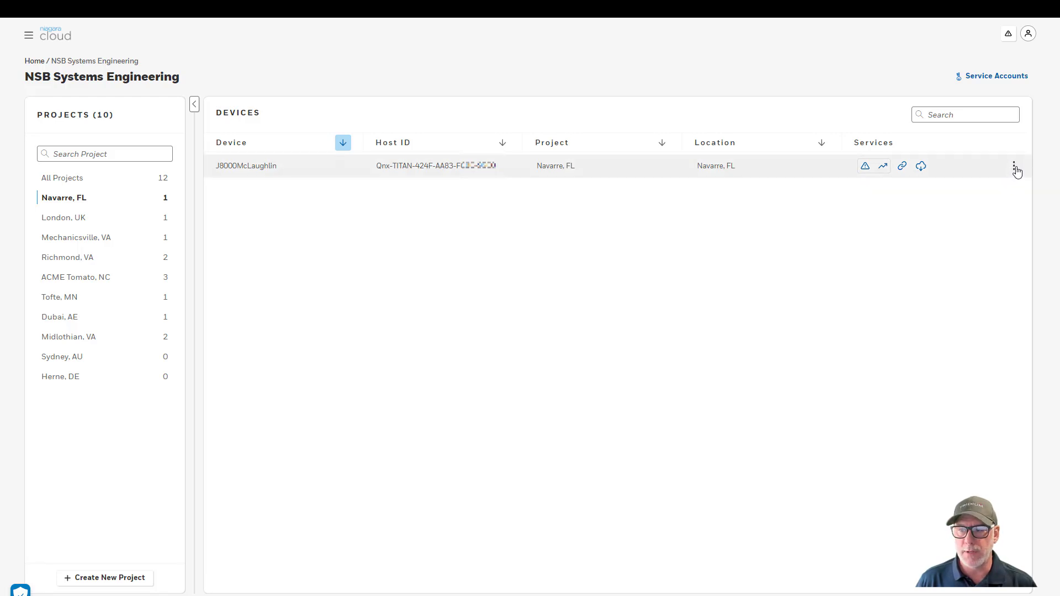
Cancel J8000McLaughlin's Edit Details, keeping its name, Navarre, FL location and Navarre, FL project
left_click(1015, 167)
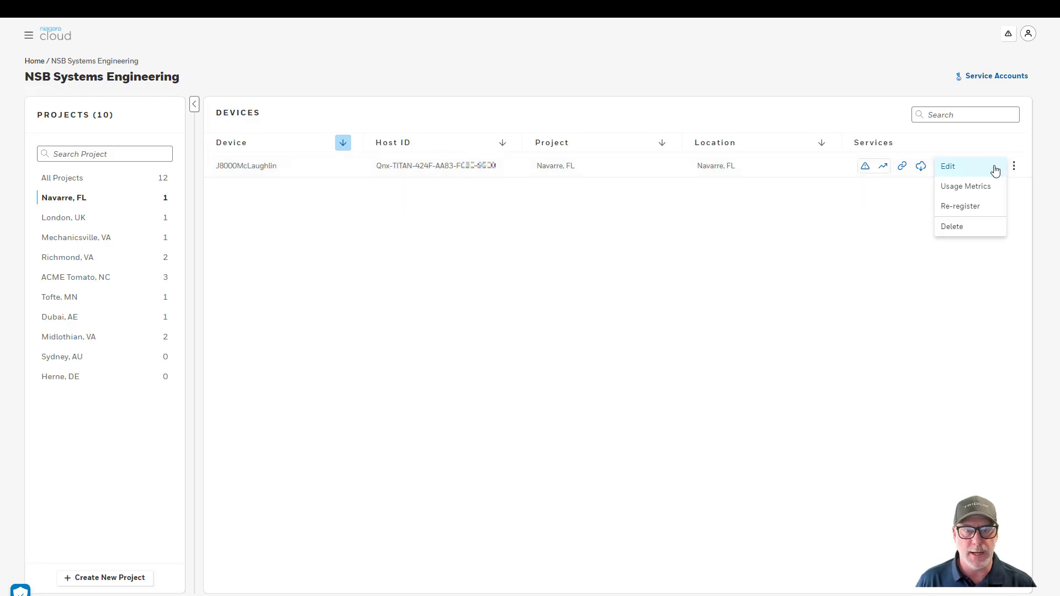
left_click(994, 169)
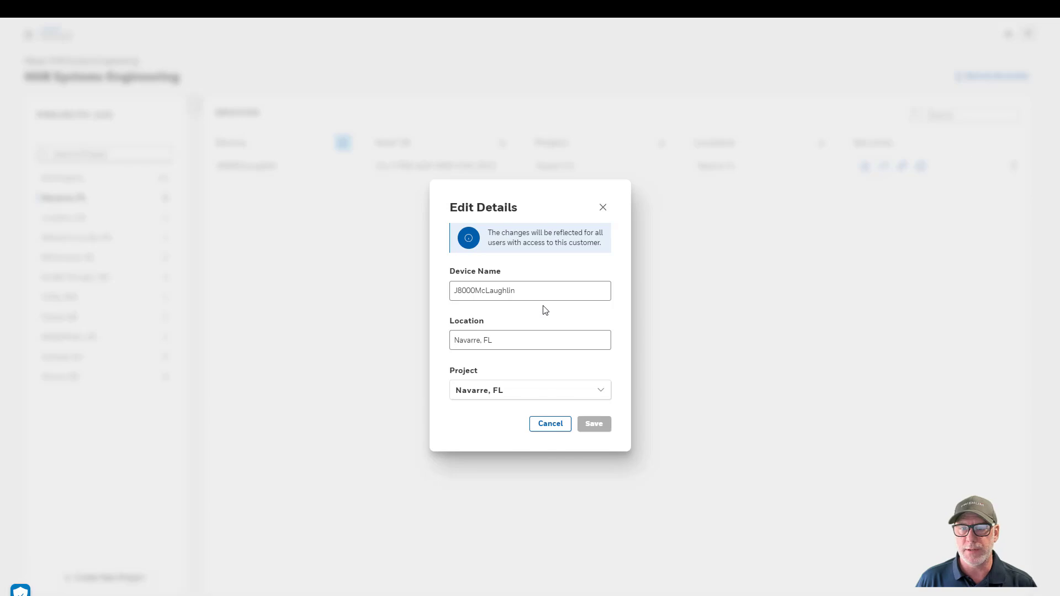
left_click_drag(531, 288, 451, 291)
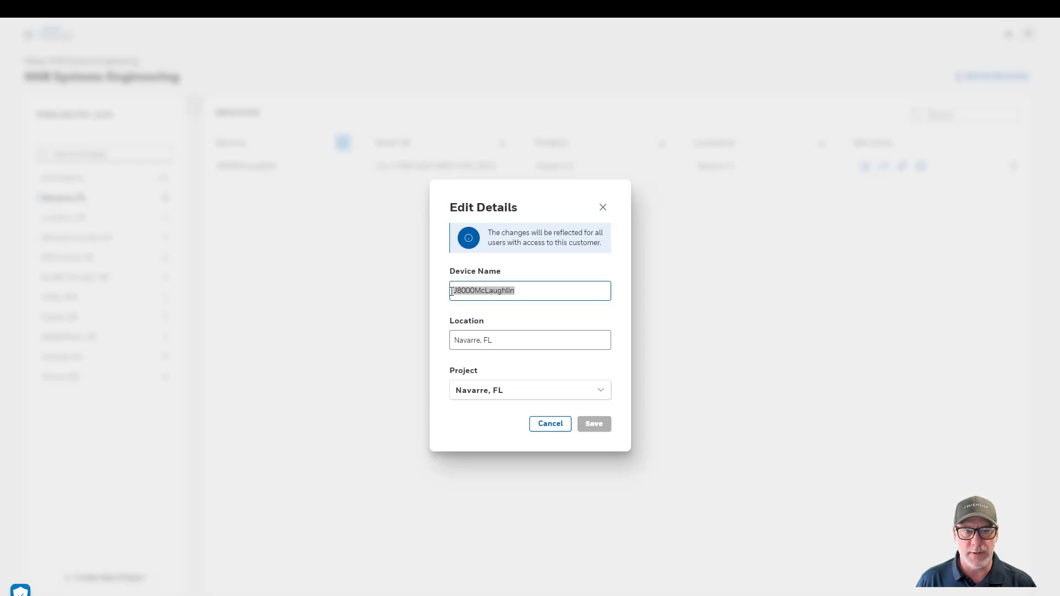
left_click(493, 338)
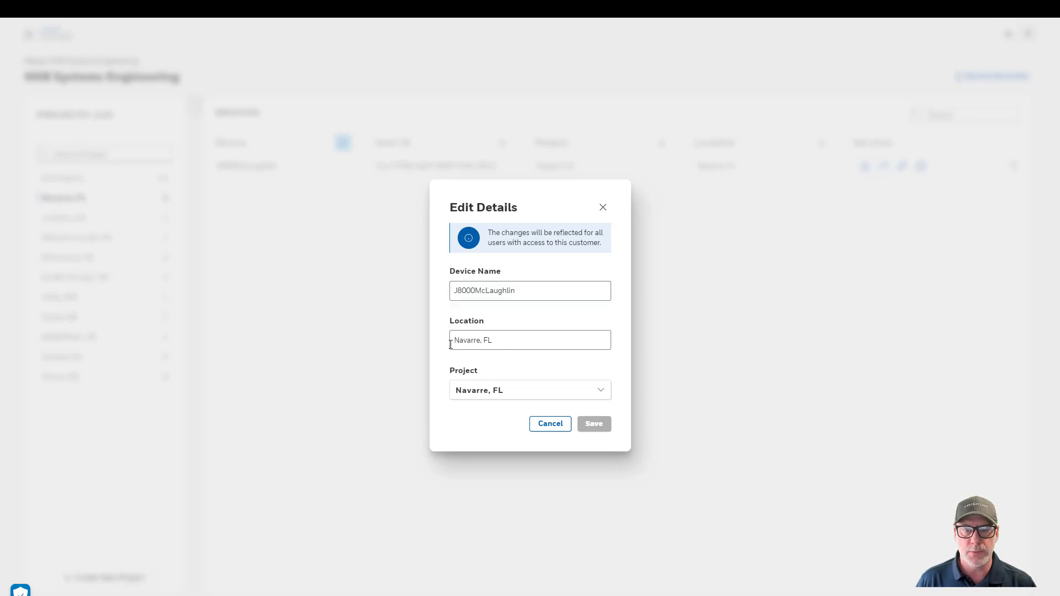
left_click(548, 392)
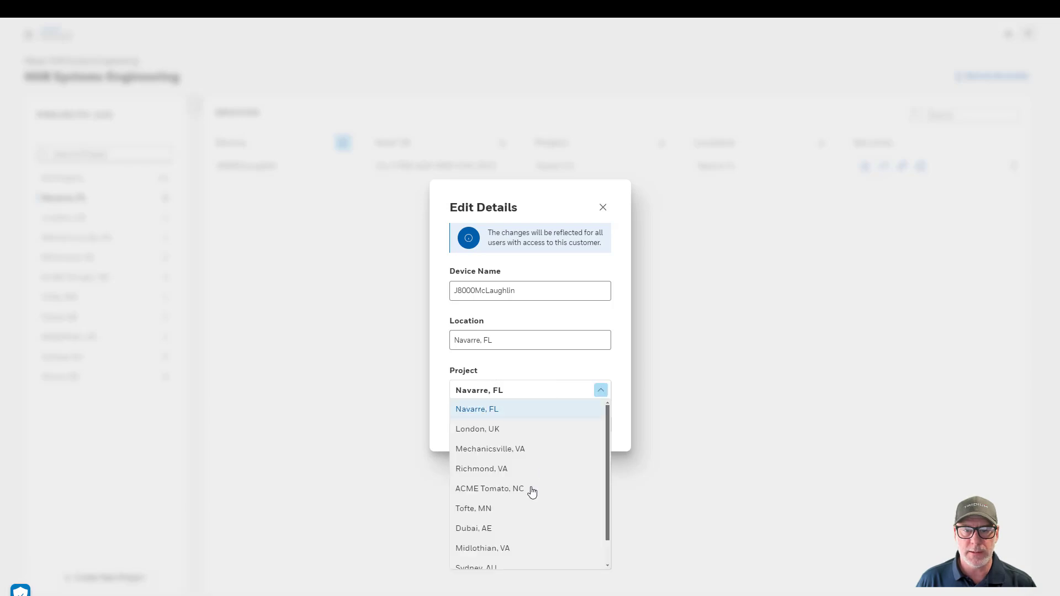
left_click(478, 372)
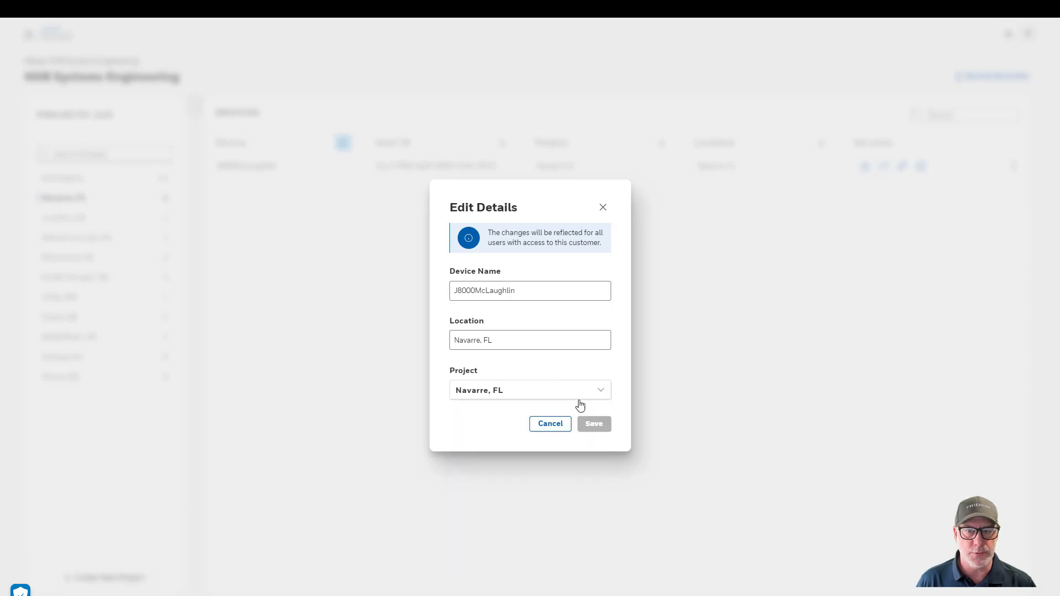
left_click(553, 425)
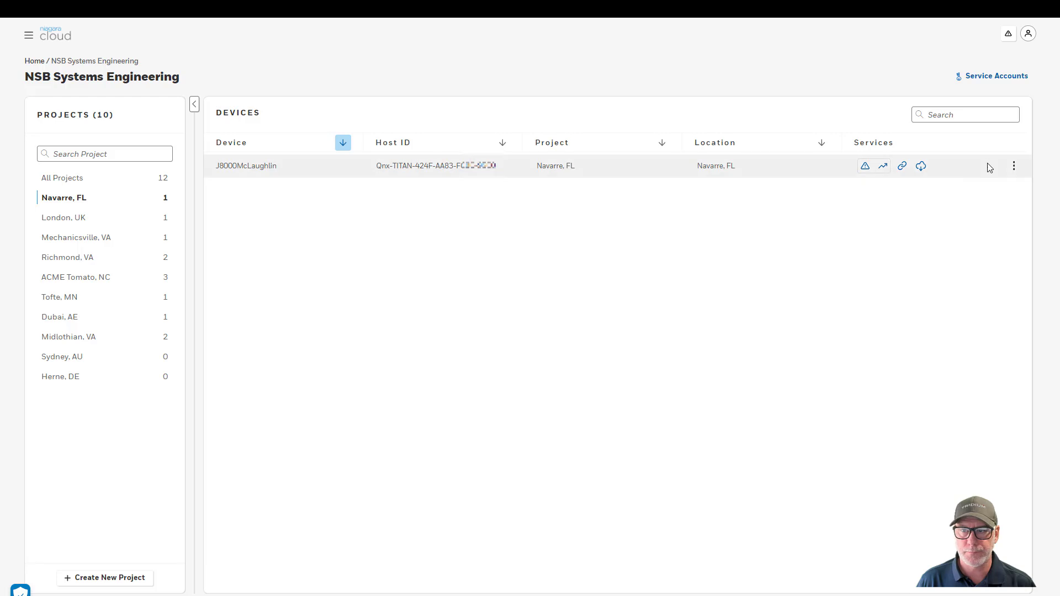
left_click(1013, 167)
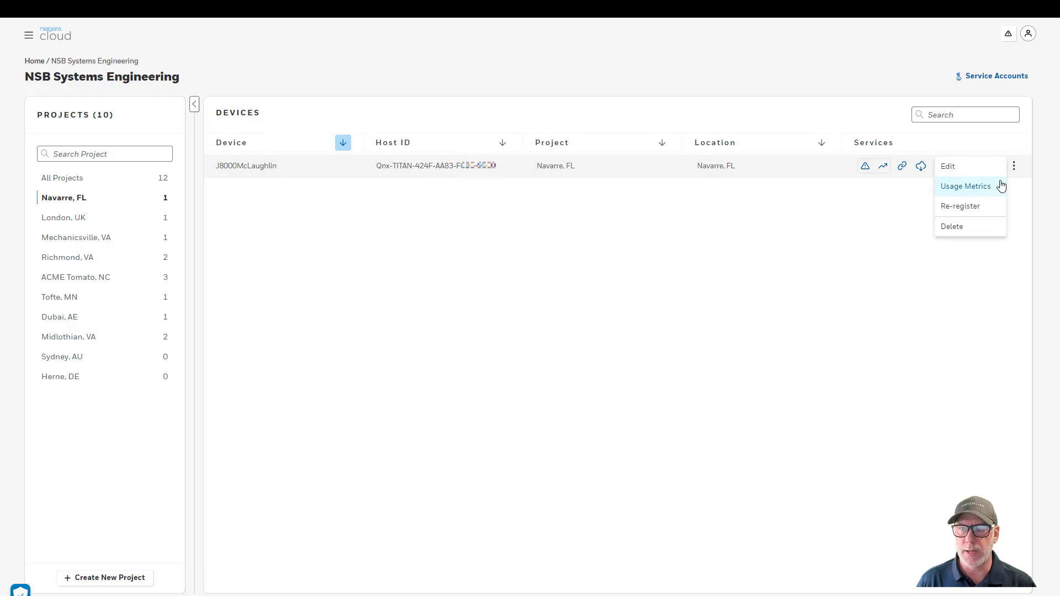
left_click(978, 190)
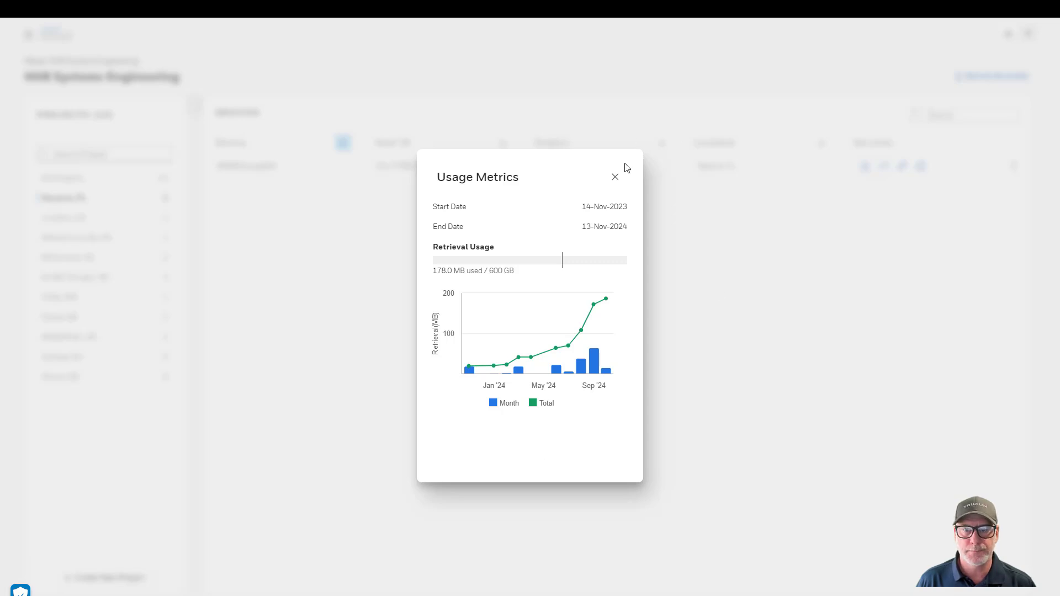
left_click(614, 176)
left_click(1014, 170)
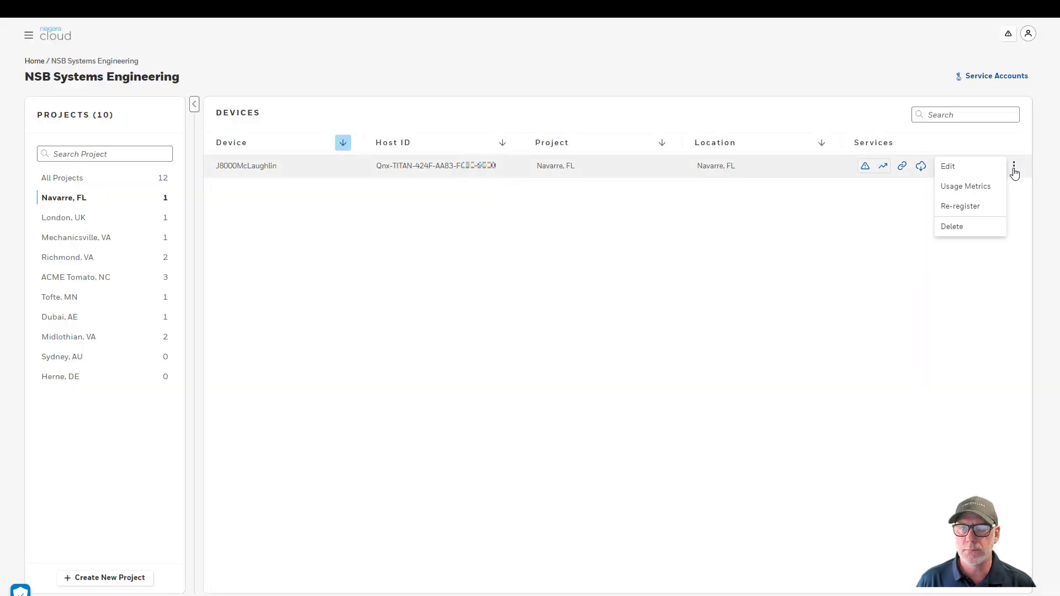
left_click(987, 209)
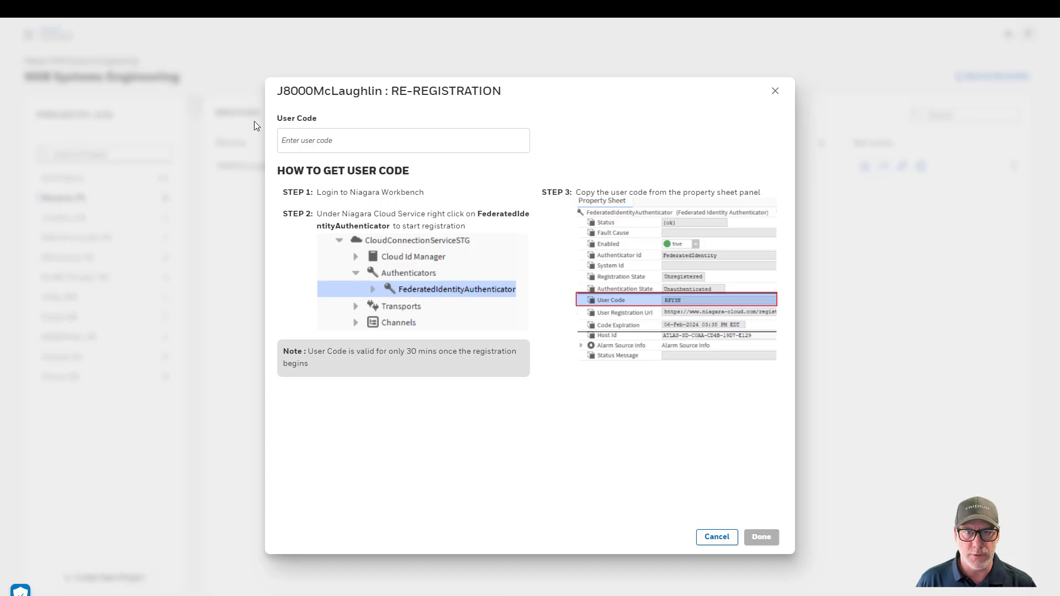
left_click(775, 93)
left_click(1013, 167)
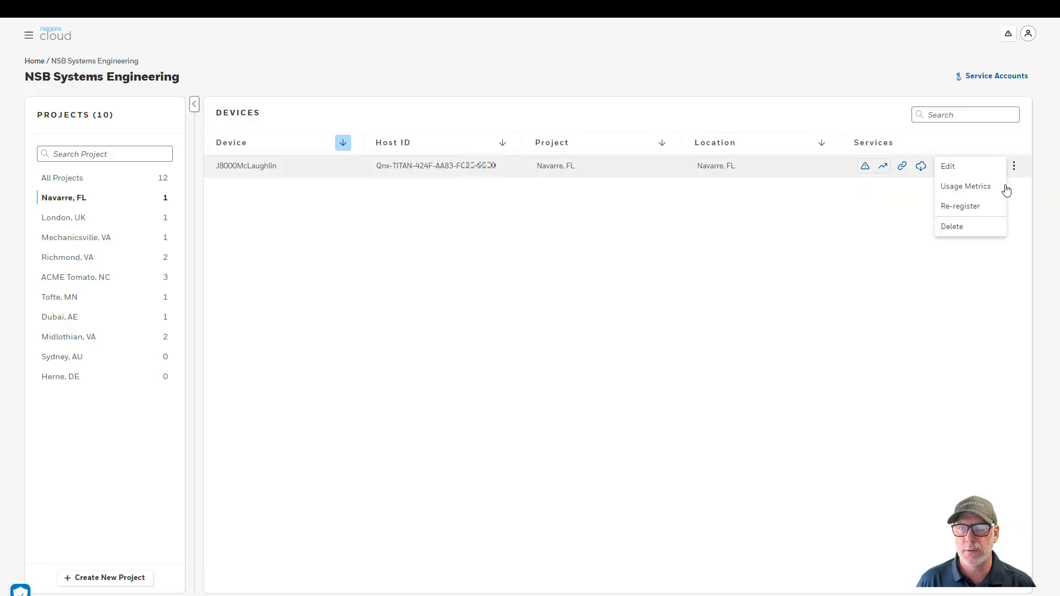
left_click(981, 272)
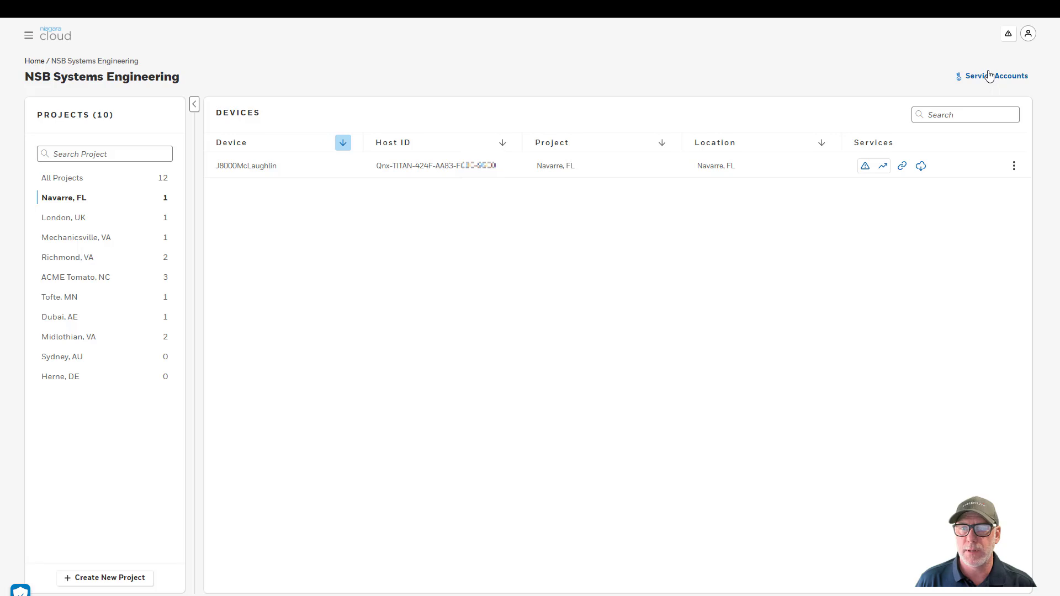
In Service Accounts, search 'mcl' to narrow 16 accounts to one, then start a new account
left_click(1002, 82)
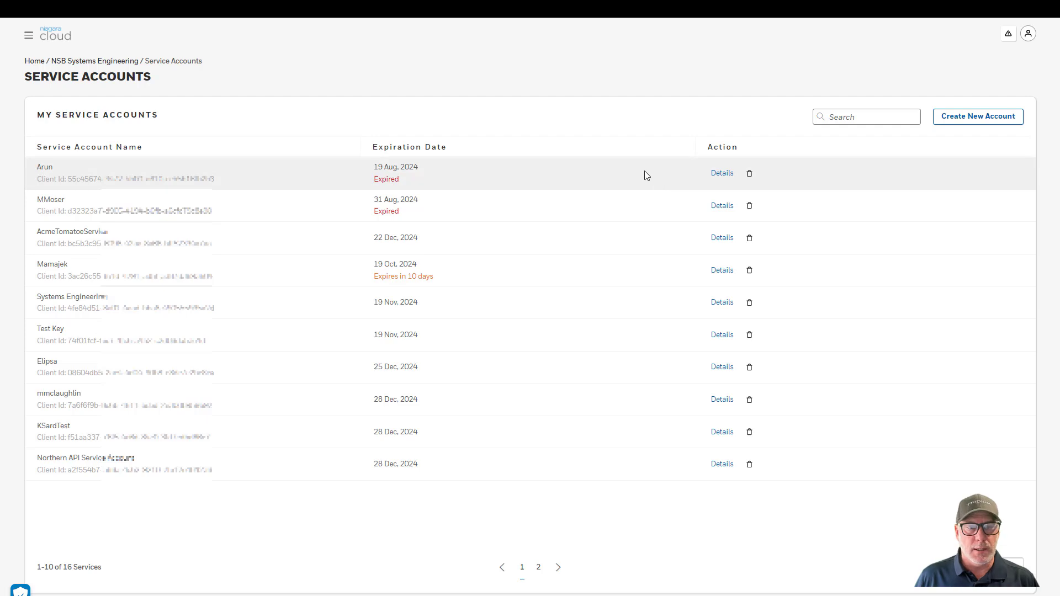
left_click(866, 119)
type("m")
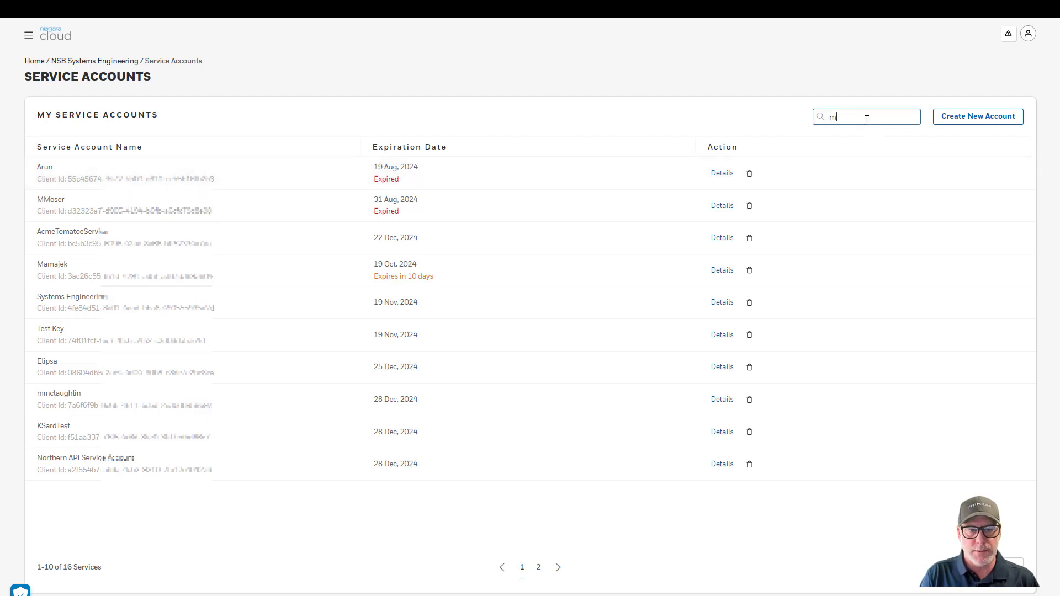
type("cl")
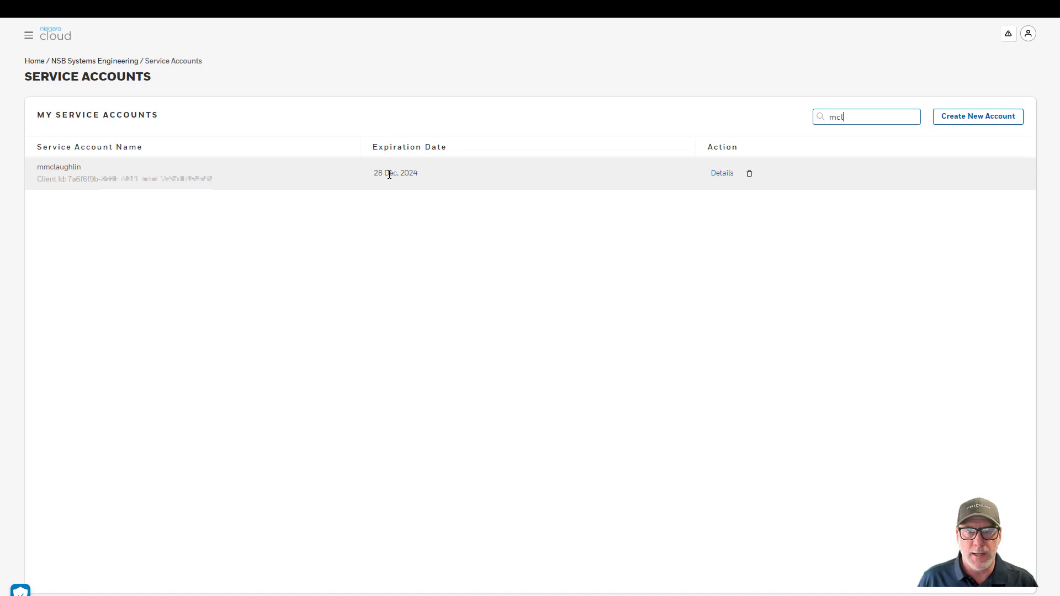
left_click(751, 229)
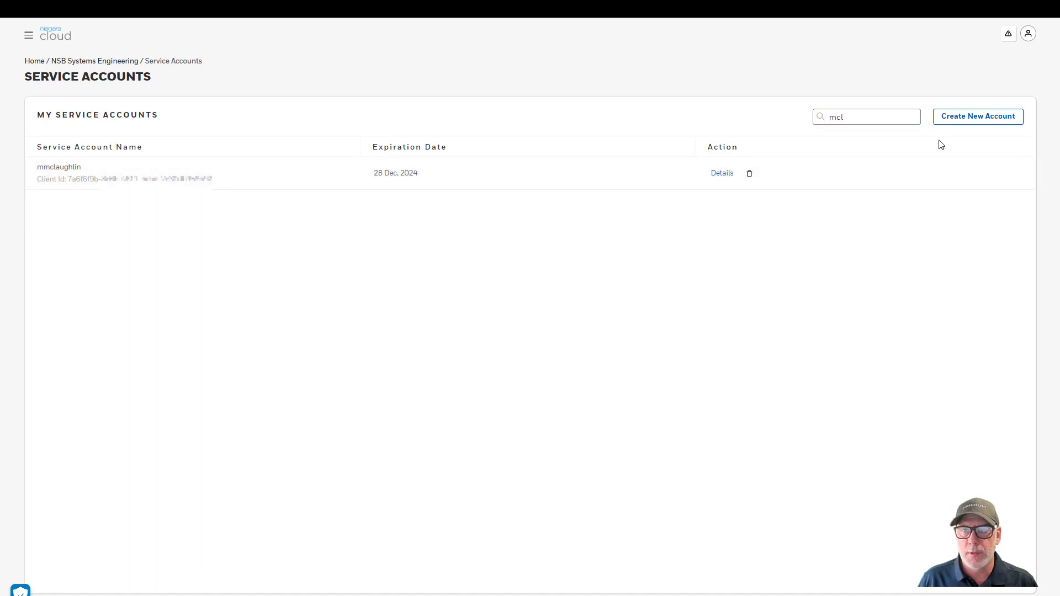
Enter the name MyFDD and the description 'FDD for VAV' for the new service account
left_click(962, 117)
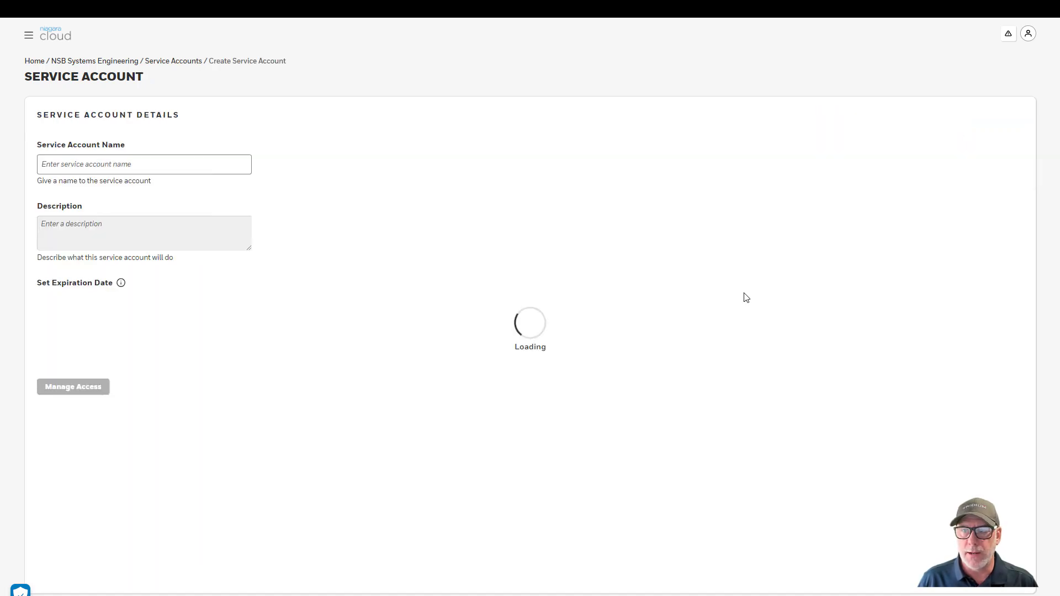
left_click(171, 165)
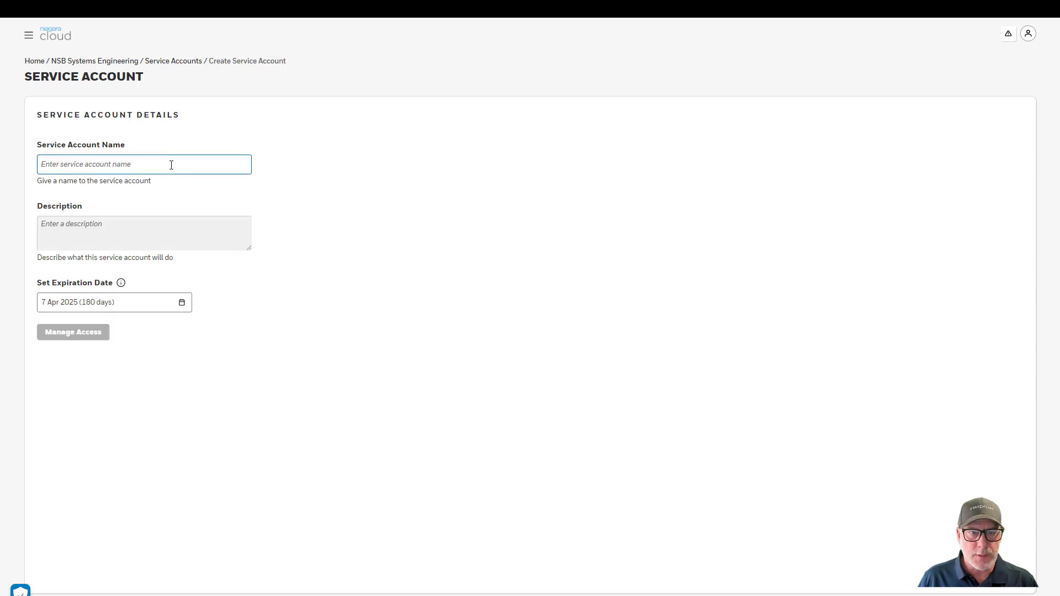
type("MyFDD")
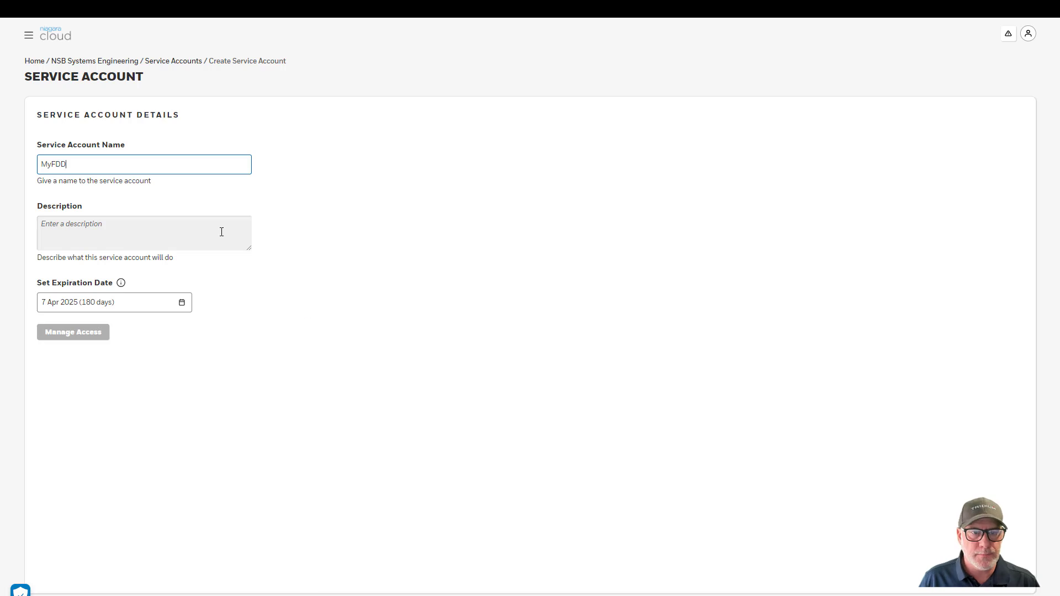
left_click(165, 226)
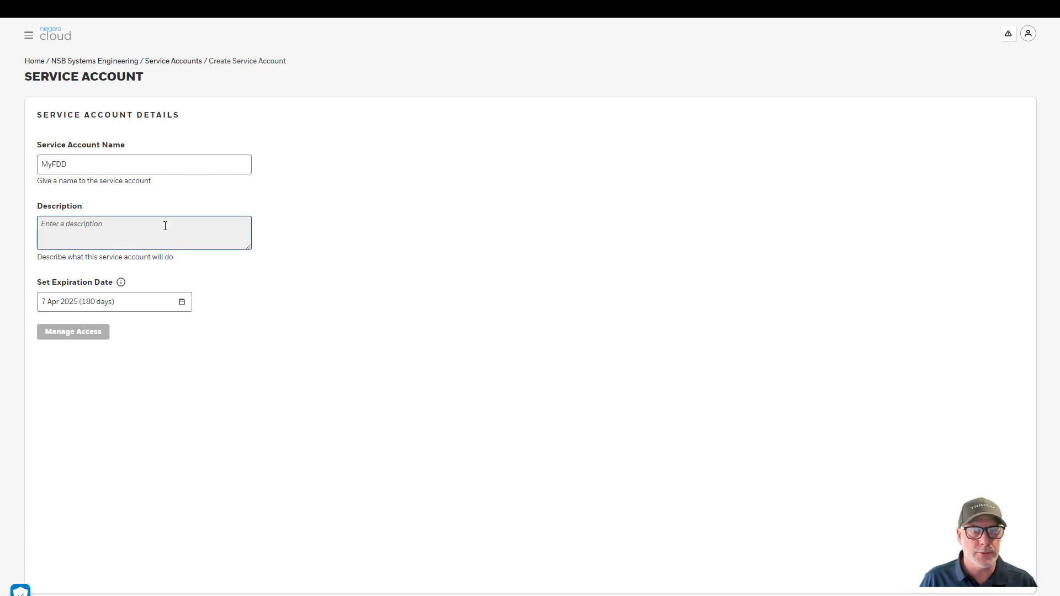
type("FDD for")
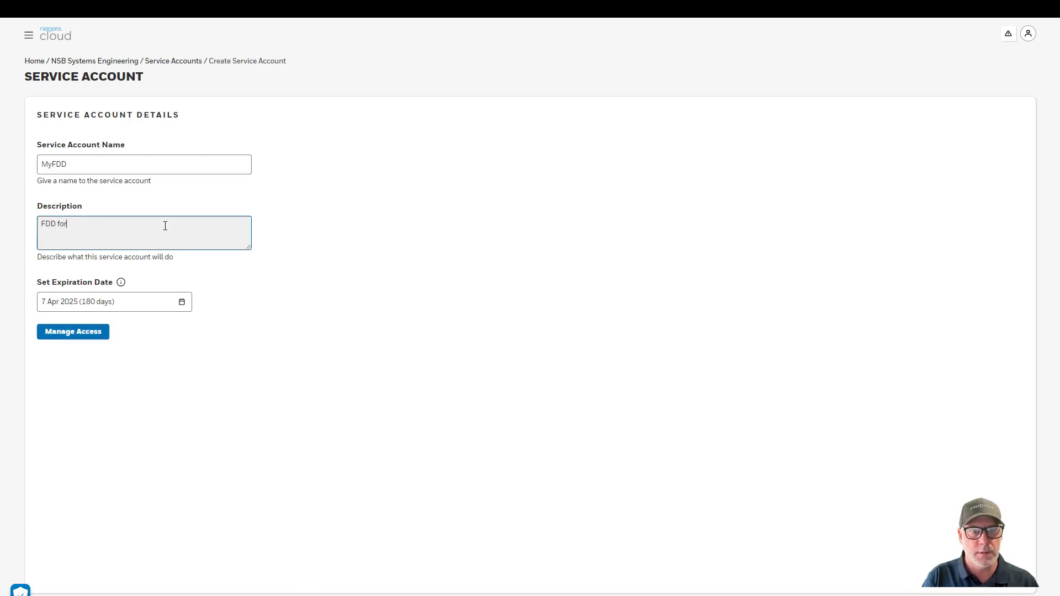
type(" VAV")
left_click(55, 292)
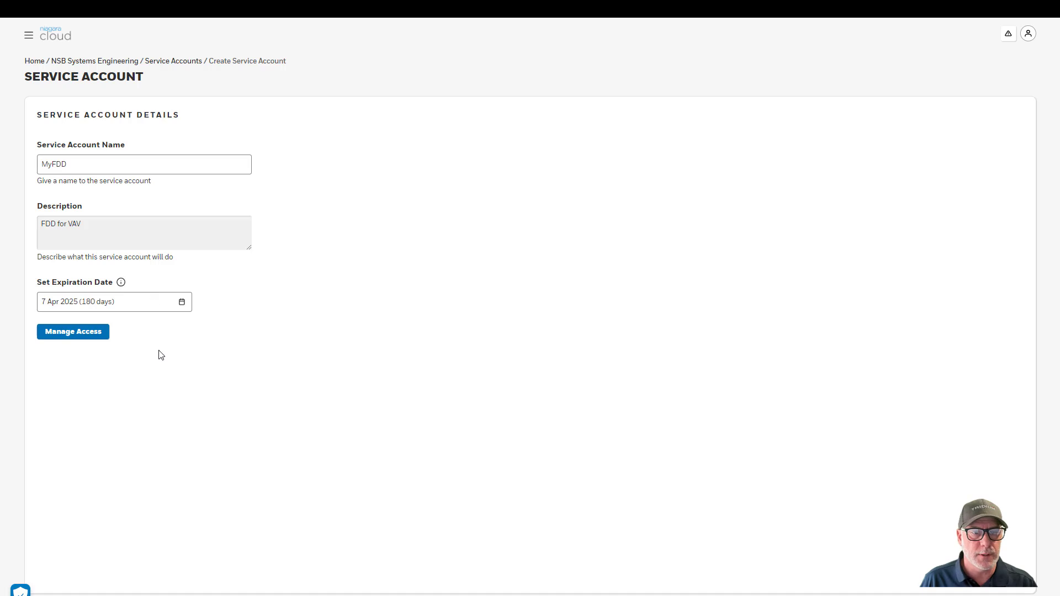
Give the account User access to the Navarre, FL device and create it
left_click(83, 336)
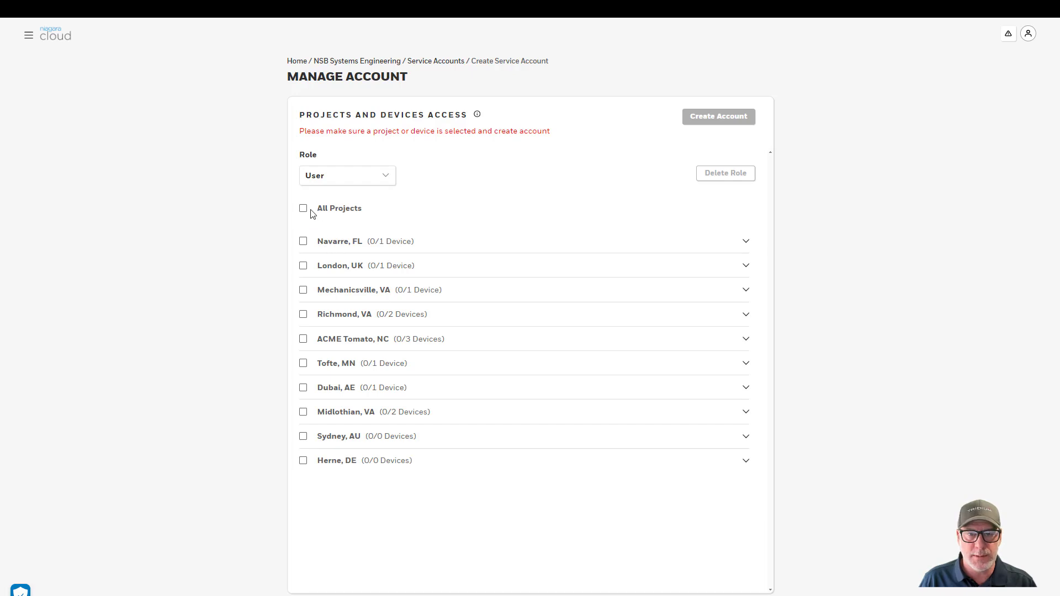
left_click(745, 241)
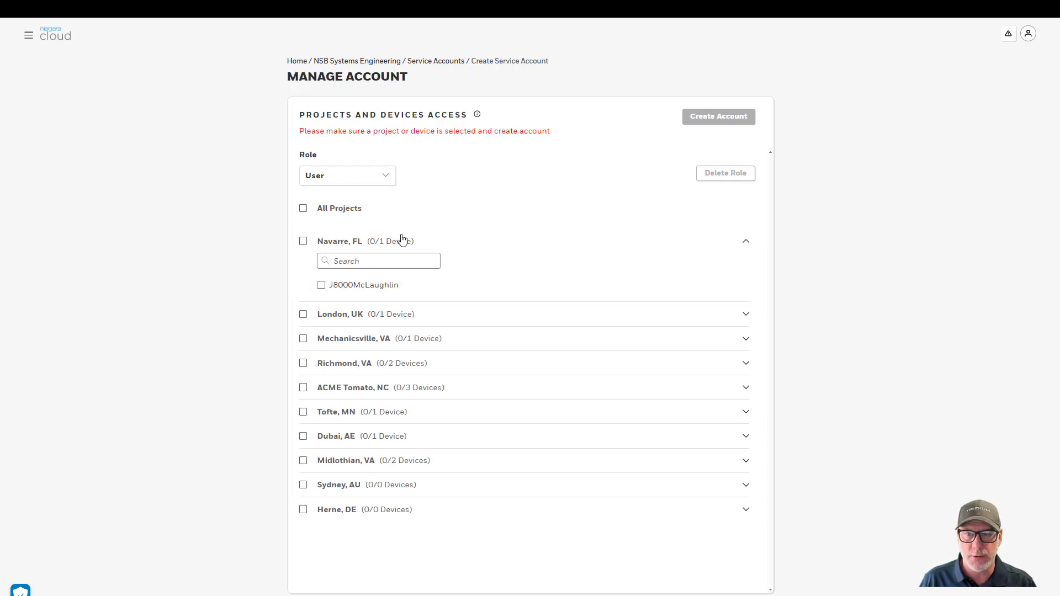
left_click(320, 285)
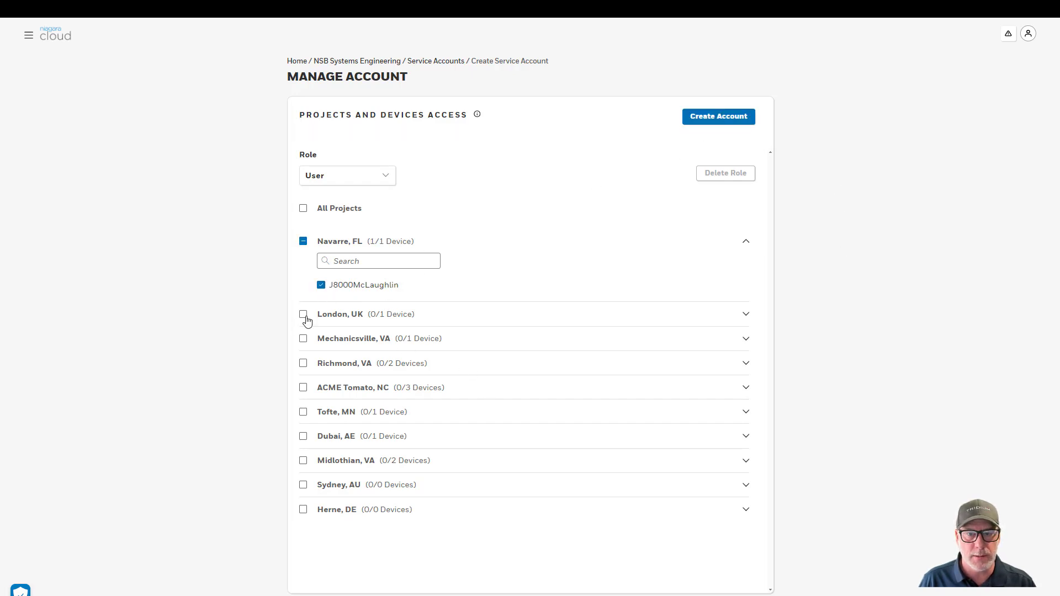
left_click(718, 118)
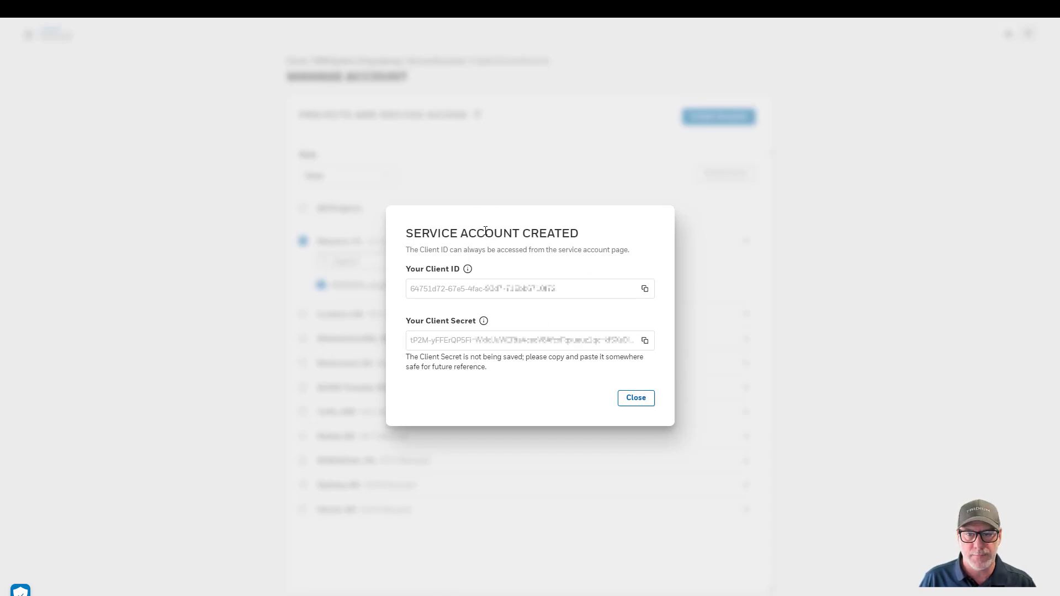
Dismiss the client ID summary, search 'fdd', and delete the MyFDD service account
left_click(637, 397)
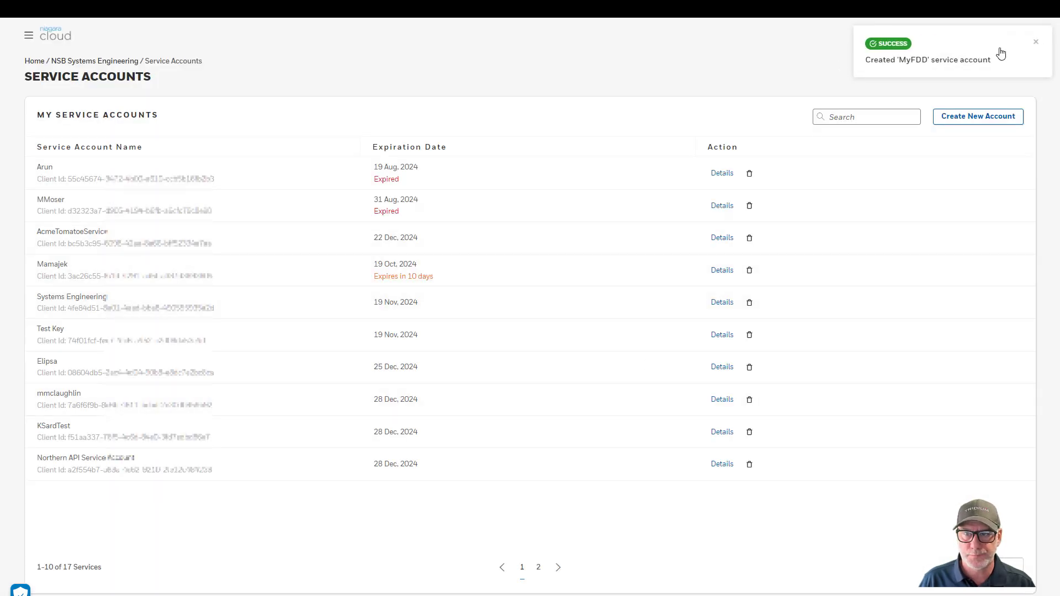
left_click(1035, 45)
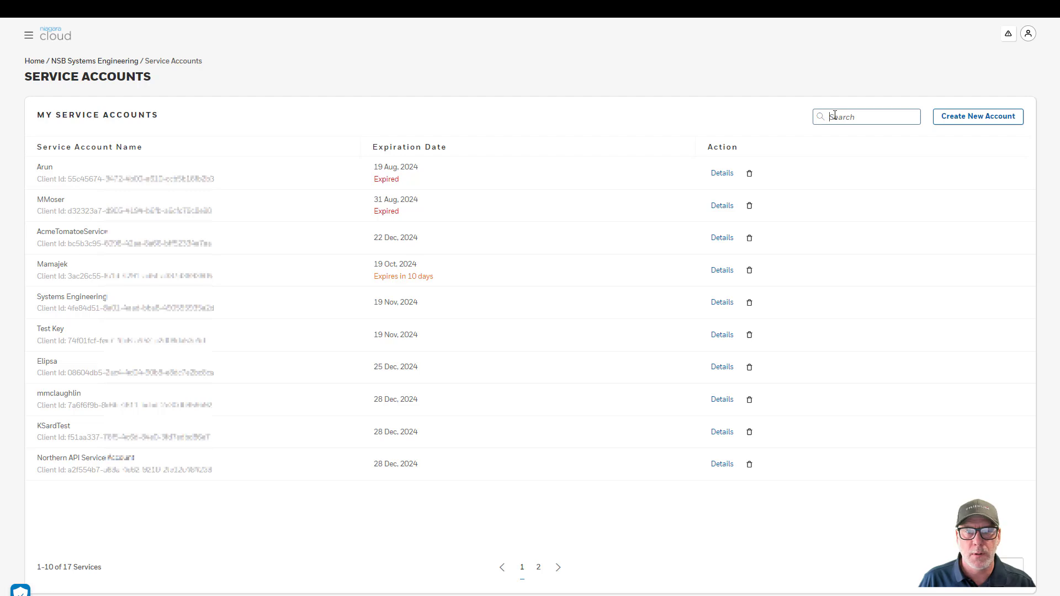
type("fo")
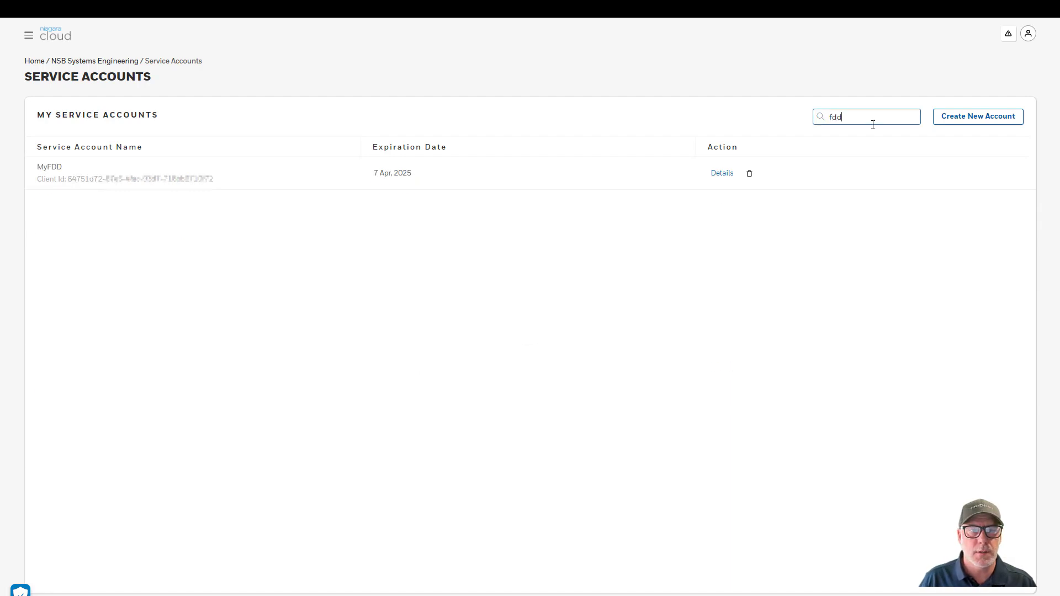
left_click(749, 174)
left_click(664, 345)
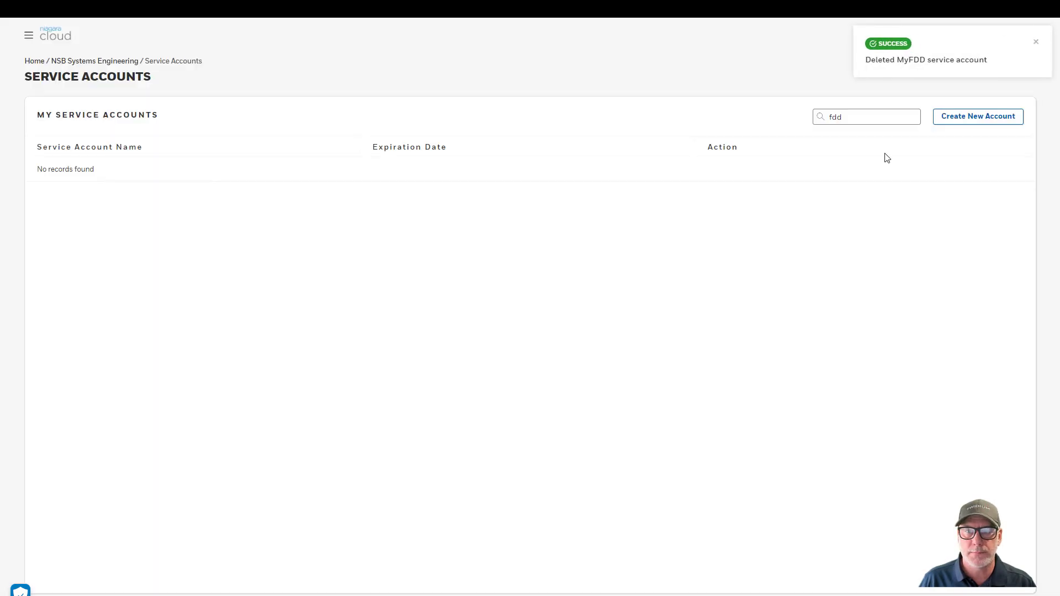
left_click(1035, 43)
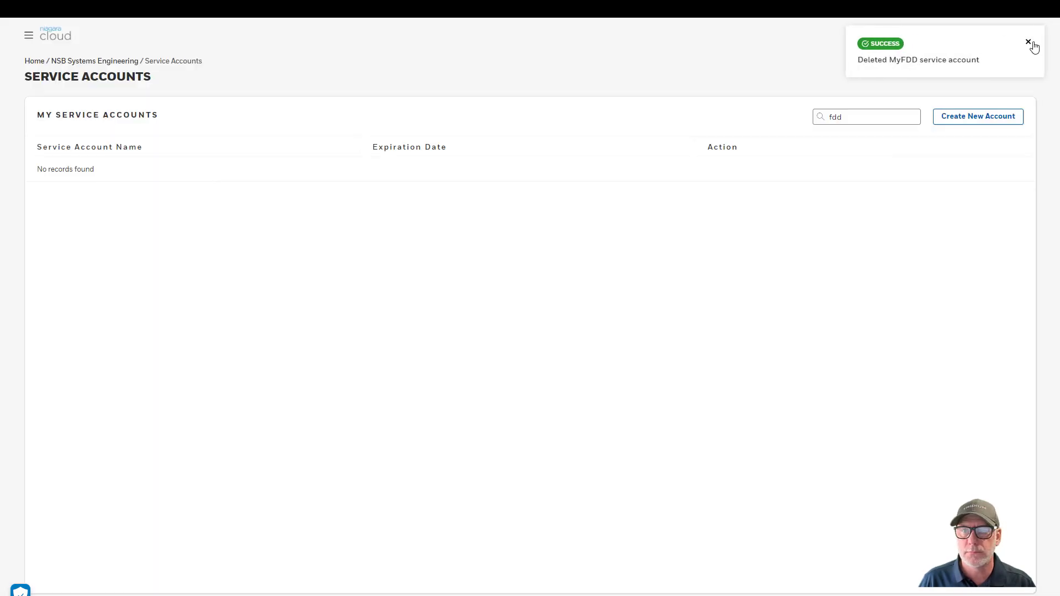
Leave the NSB Systems Engineering devices list for the Saved Reports page showing 14 reports
left_click(123, 61)
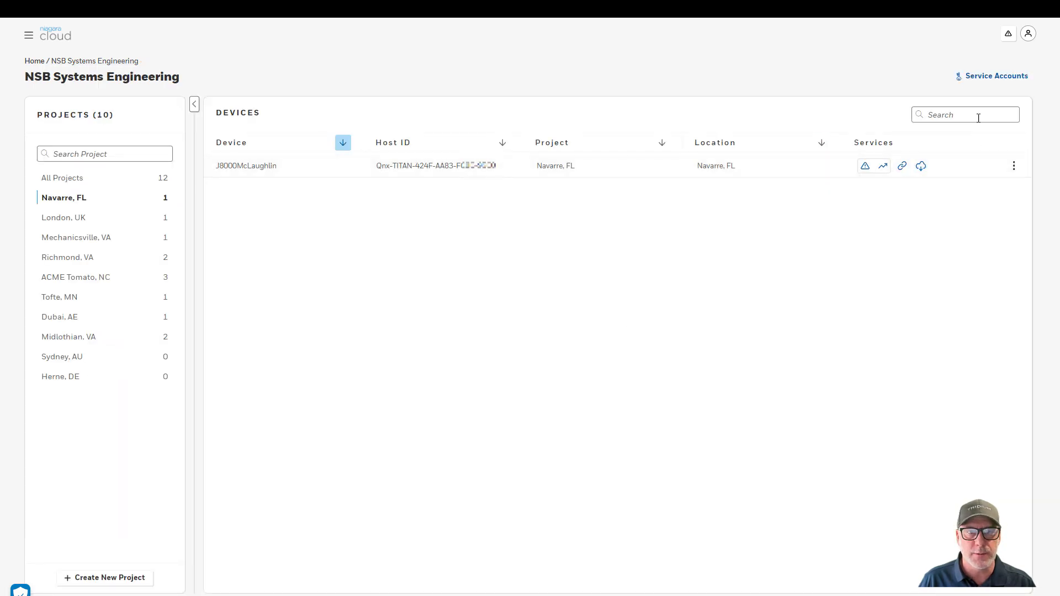
left_click(68, 180)
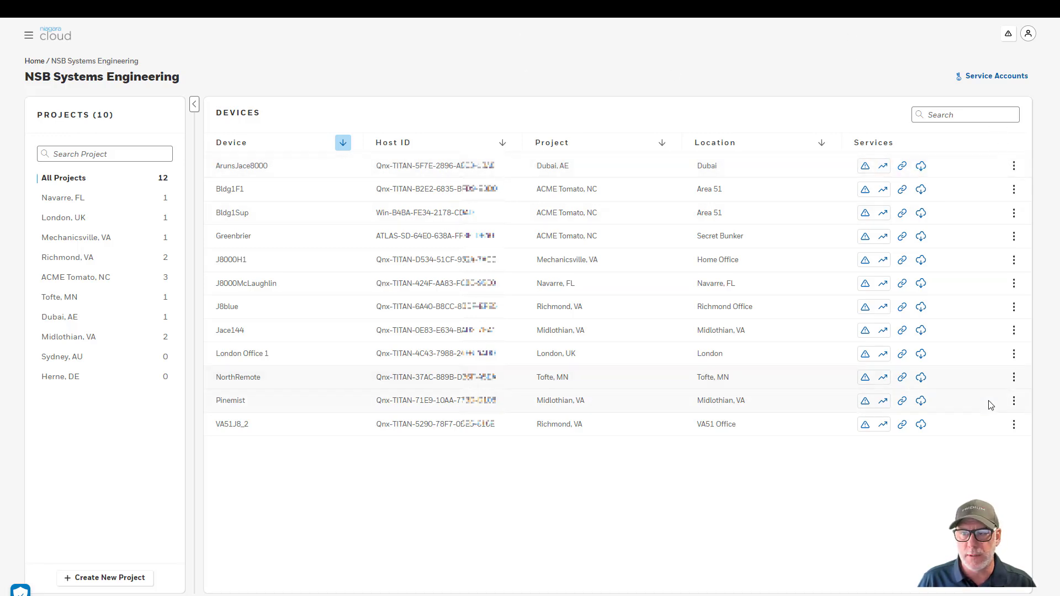
left_click(28, 38)
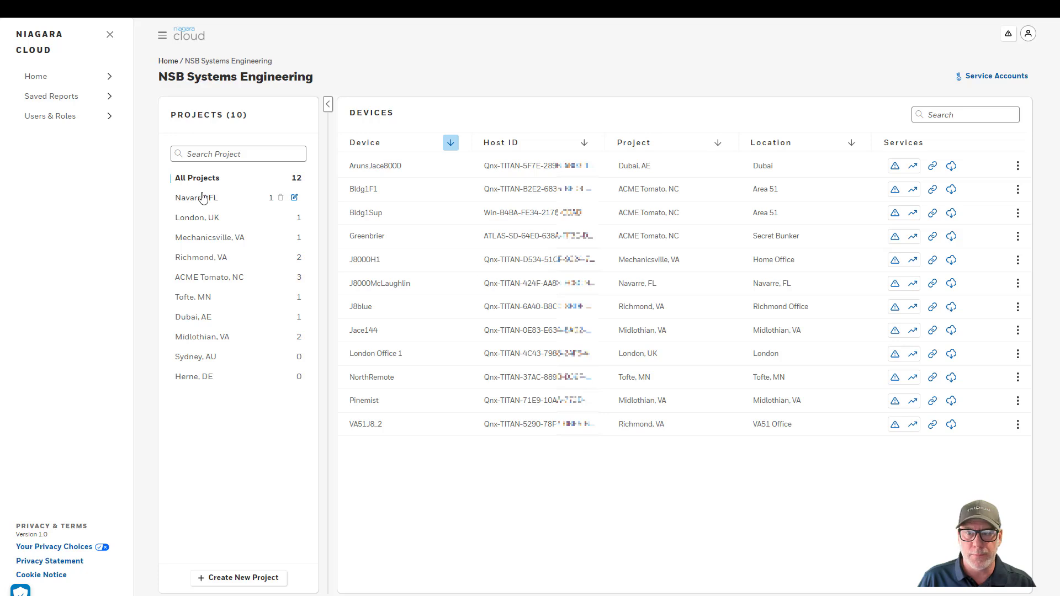
left_click(69, 97)
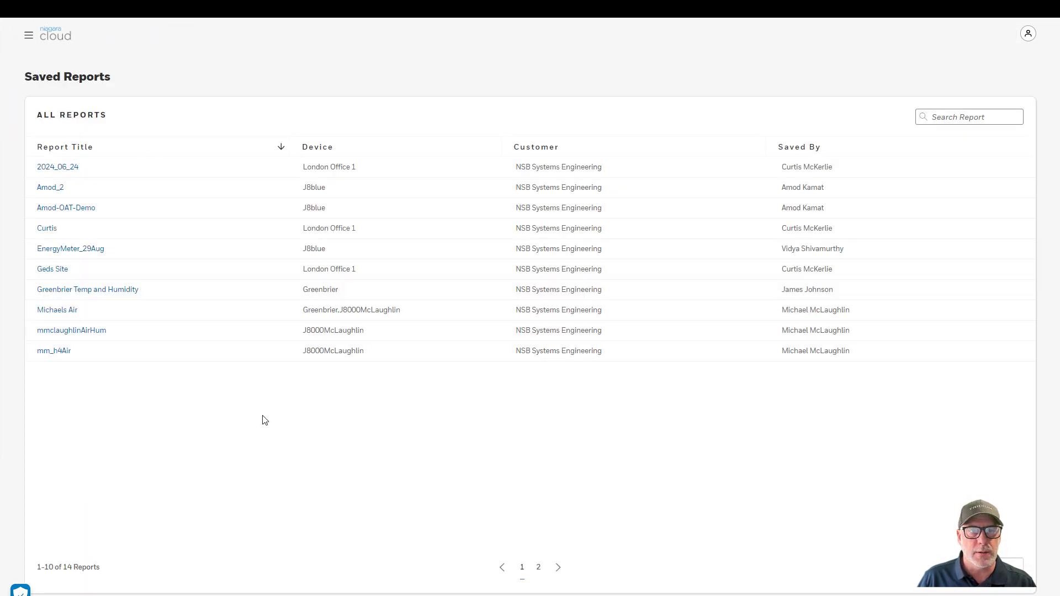
left_click(959, 122)
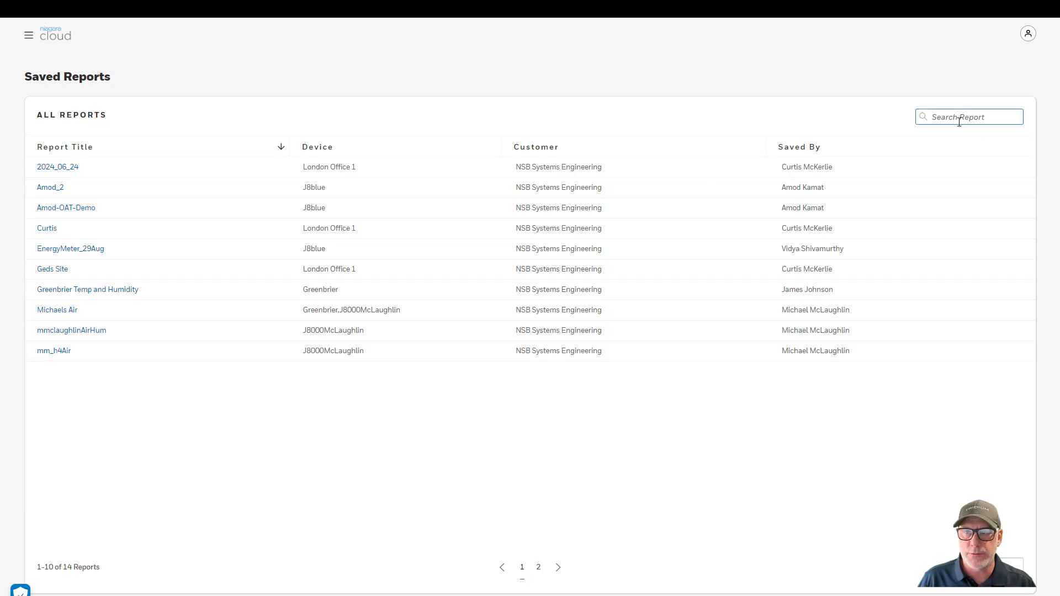
type("mcl")
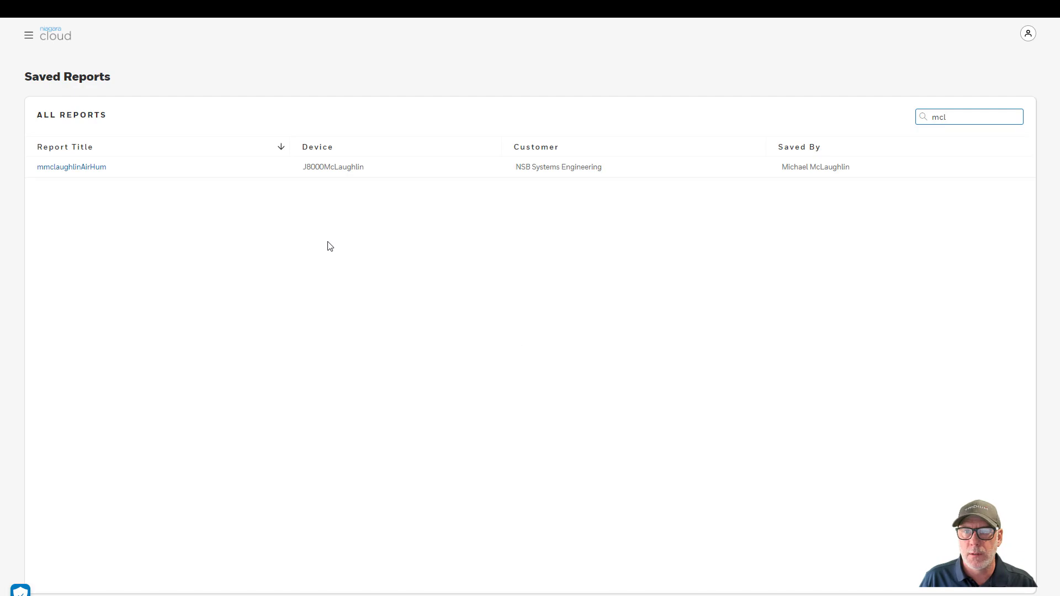
left_click(53, 169)
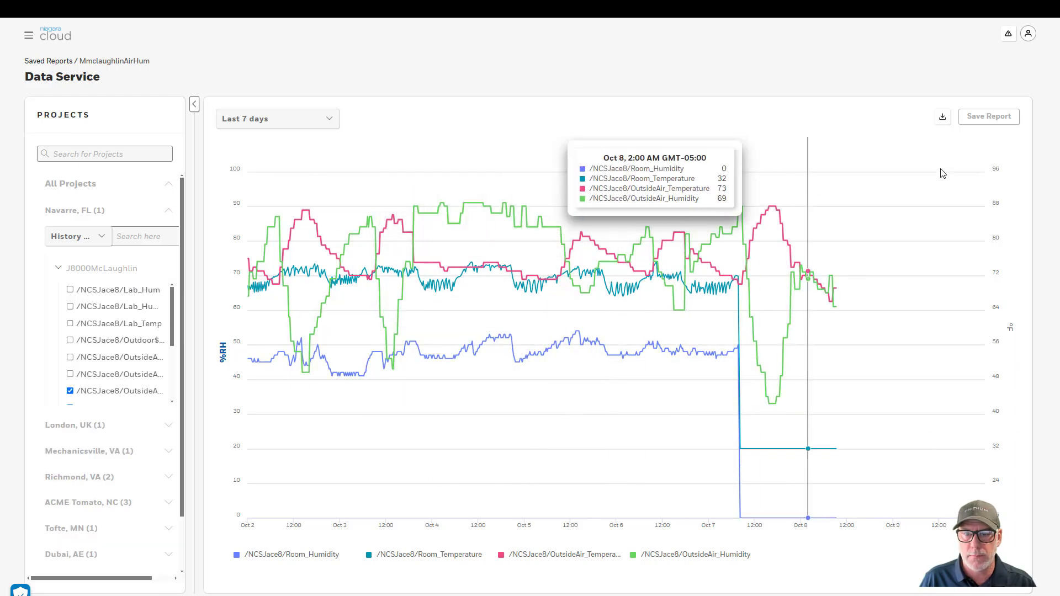
Review the export file formats, leaving chart PDF selected, then cancel the export
left_click(942, 119)
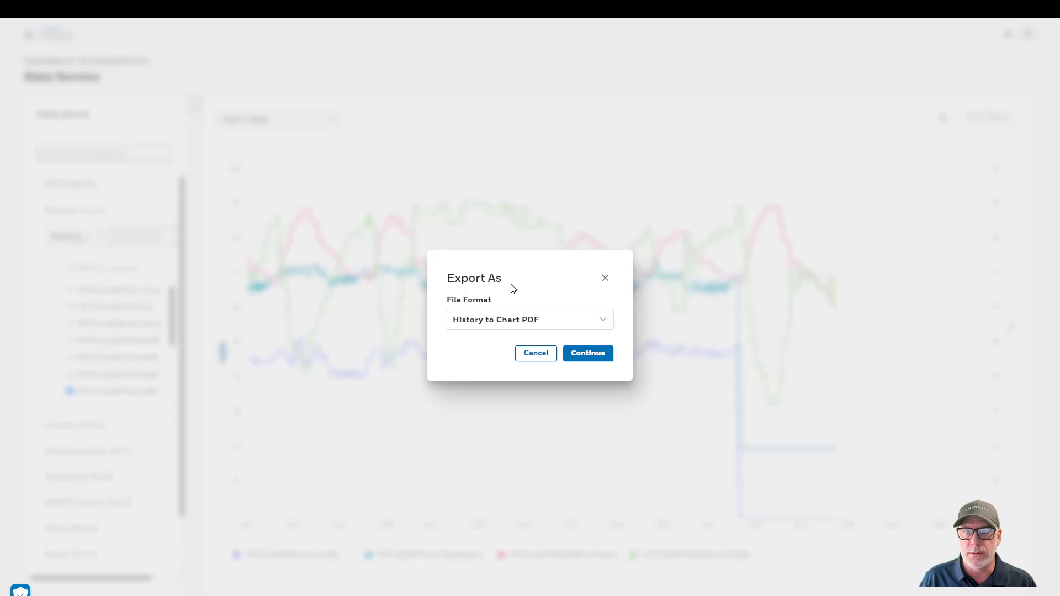
left_click(551, 326)
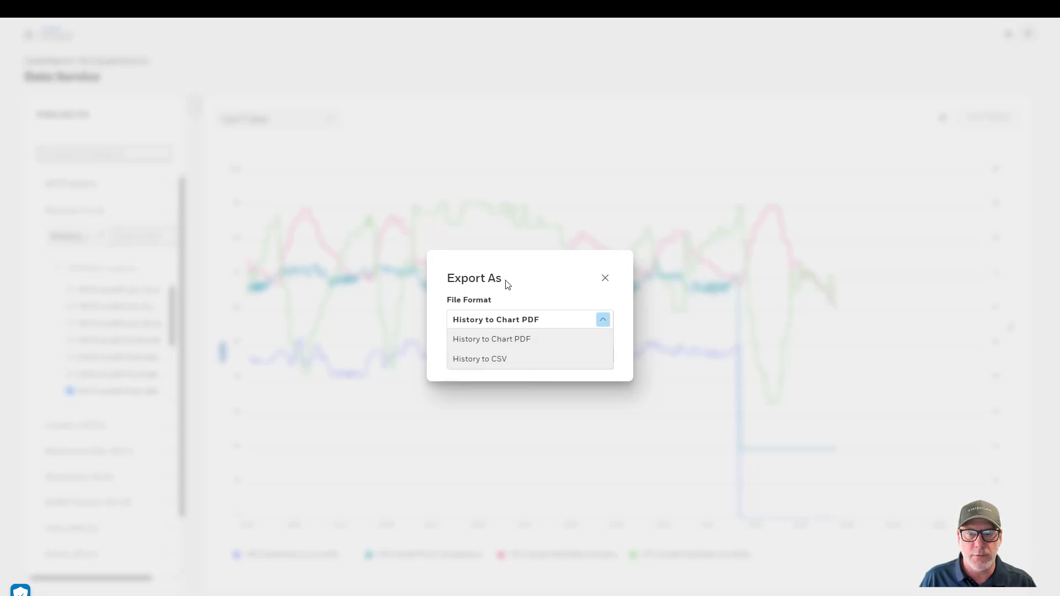
left_click(507, 284)
left_click(538, 354)
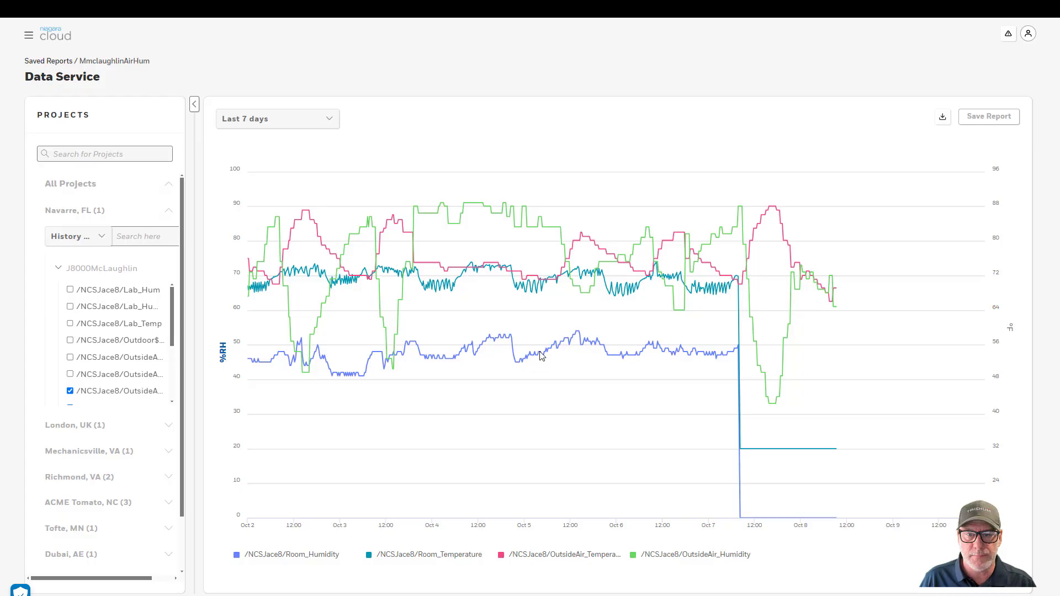
left_click(29, 35)
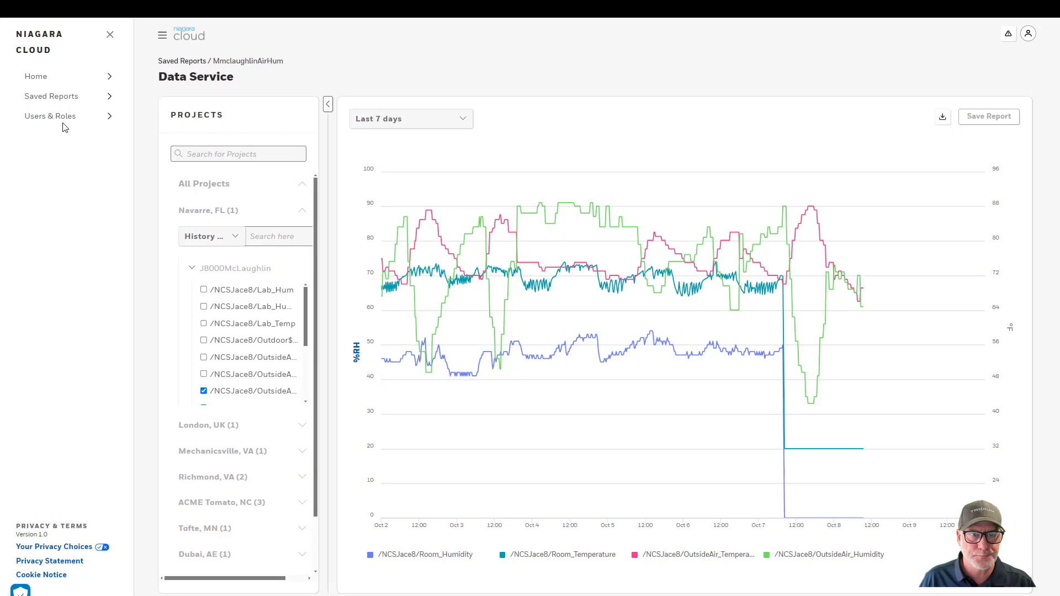
Search Users & Roles for 'mcl' and open the third matching customer-type user's details
left_click(41, 118)
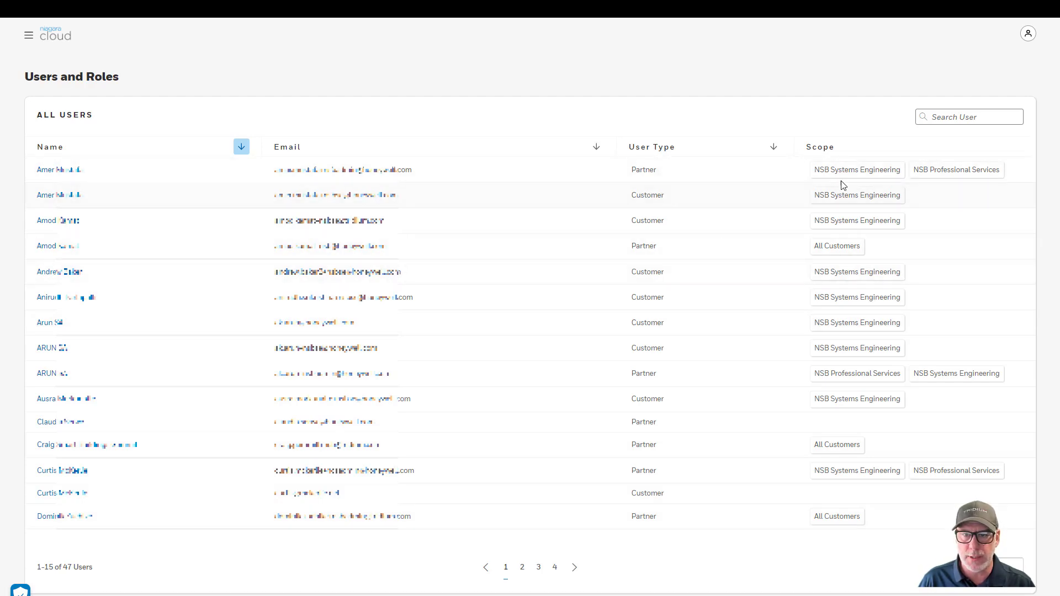
left_click(975, 117)
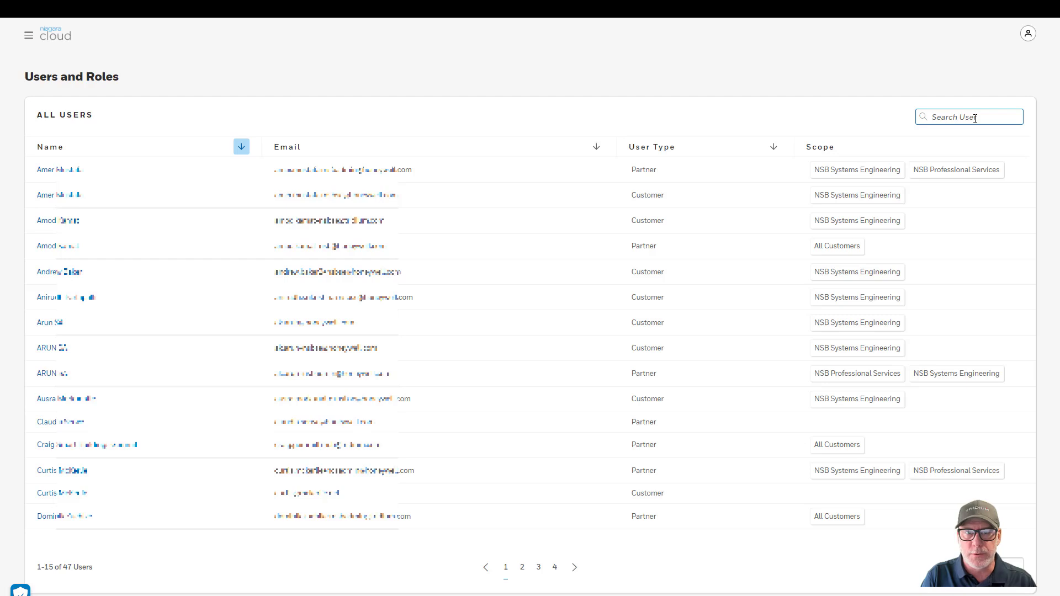
type("mc")
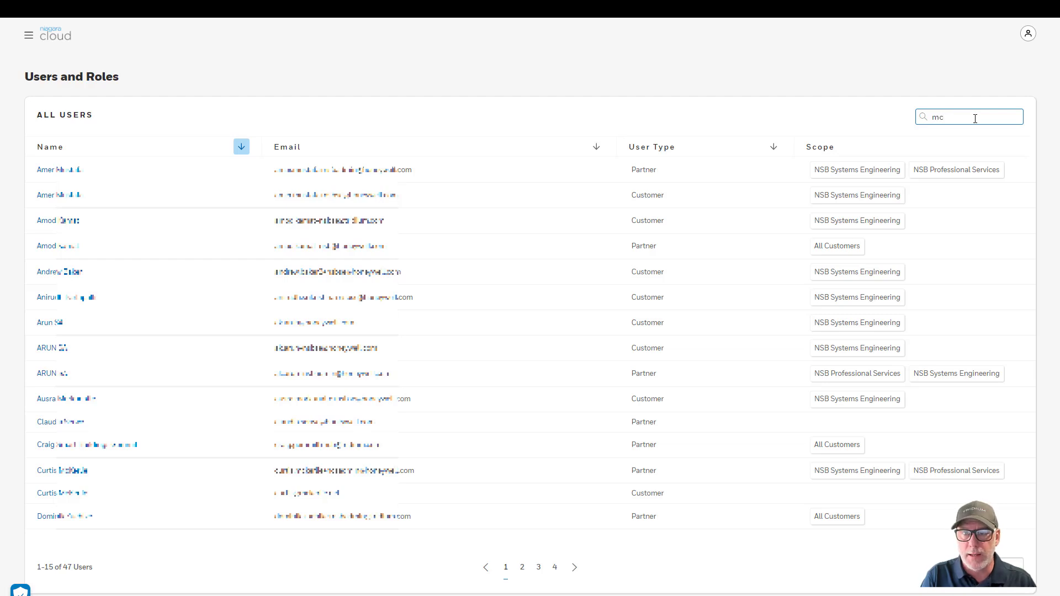
type("l")
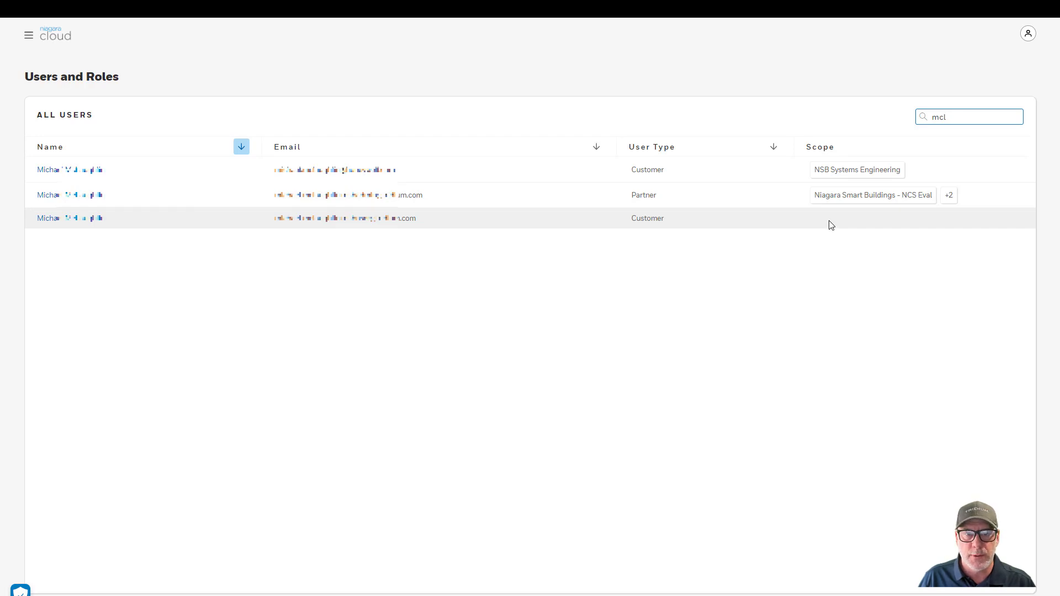
left_click(52, 218)
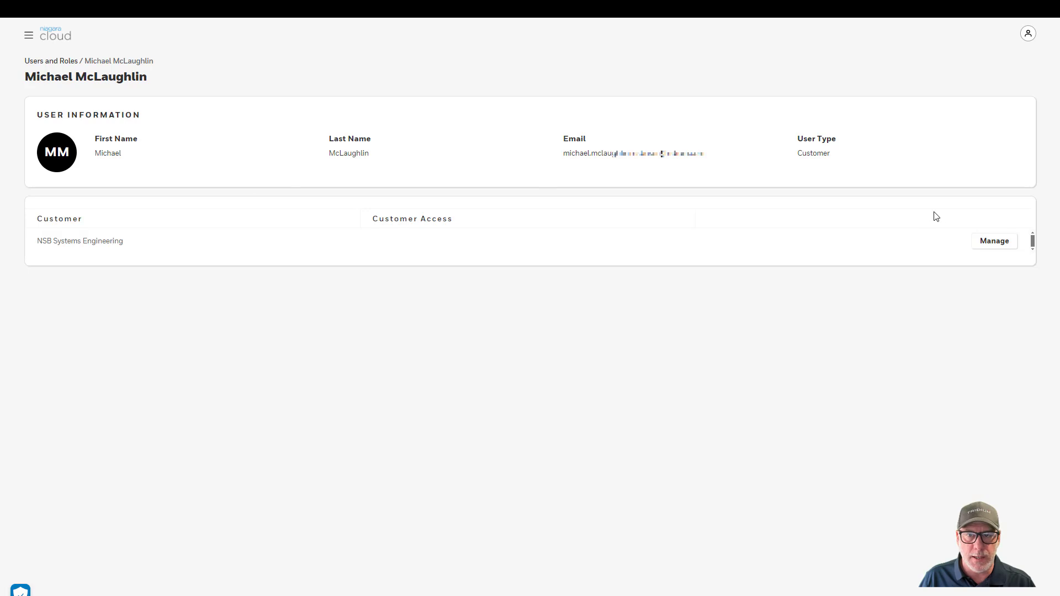
Set Overall Customer Access to Custom, grant Navarre, FL and Richmond, VA, and save
left_click(1000, 244)
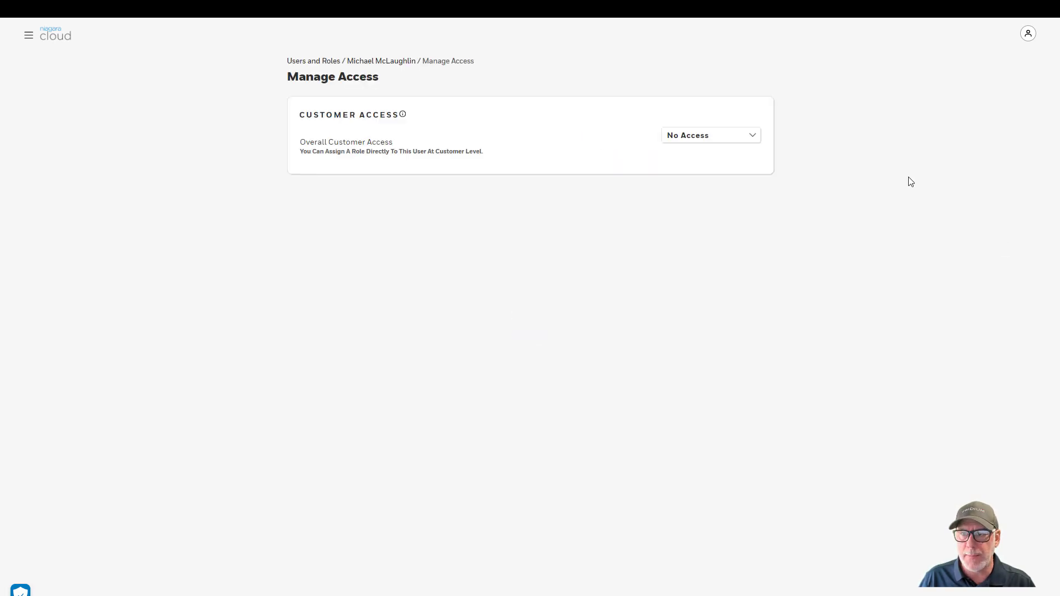
left_click(697, 143)
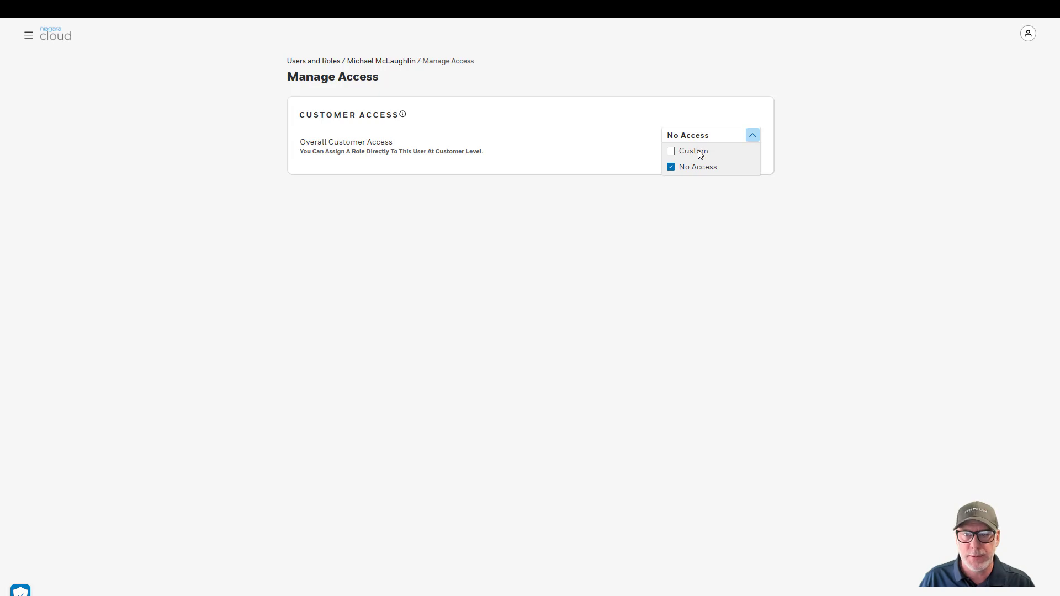
left_click(669, 150)
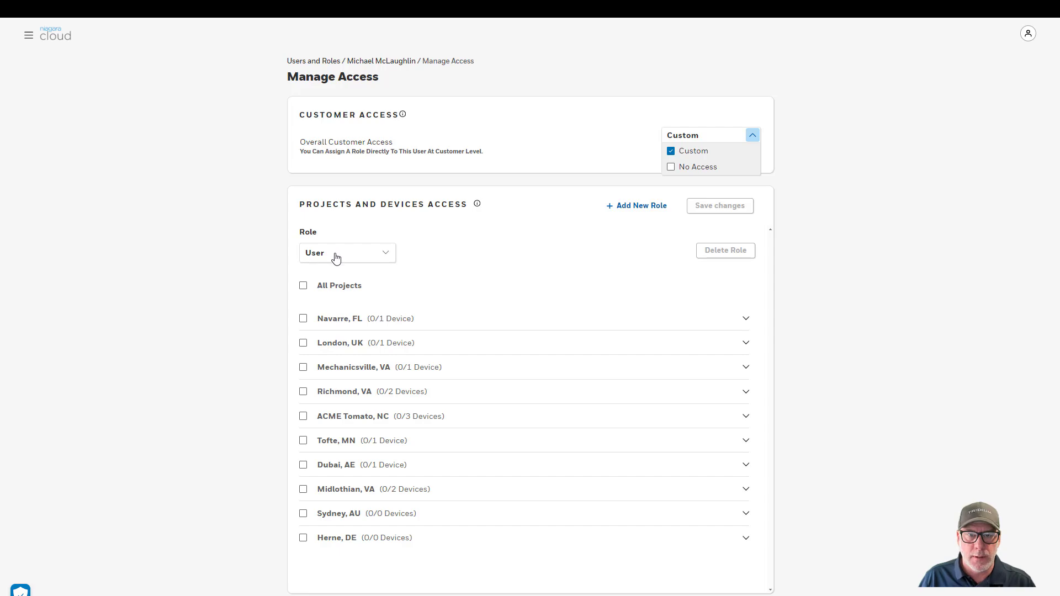
left_click(304, 320)
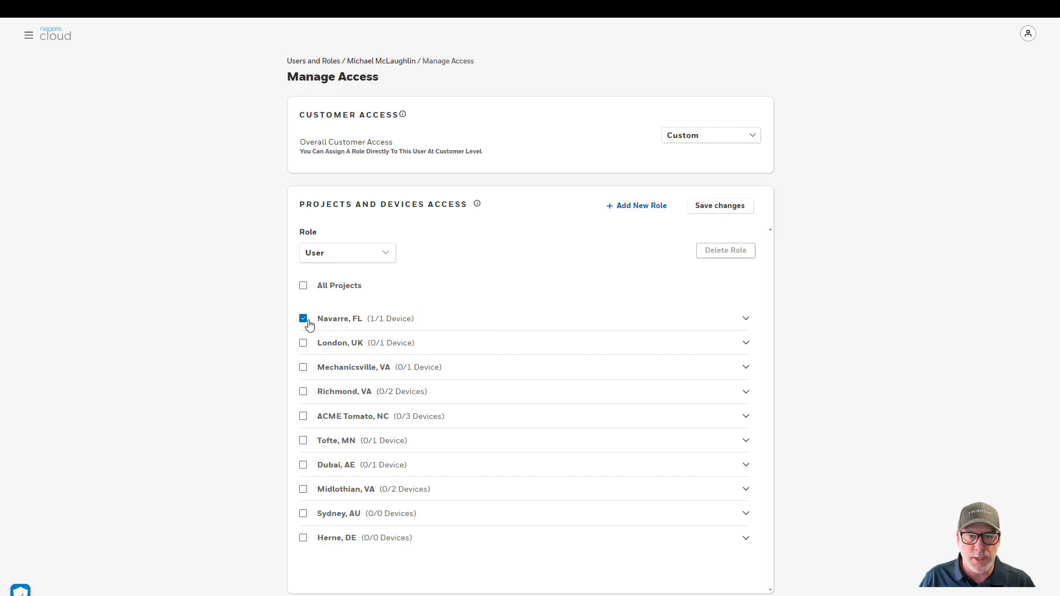
left_click(745, 320)
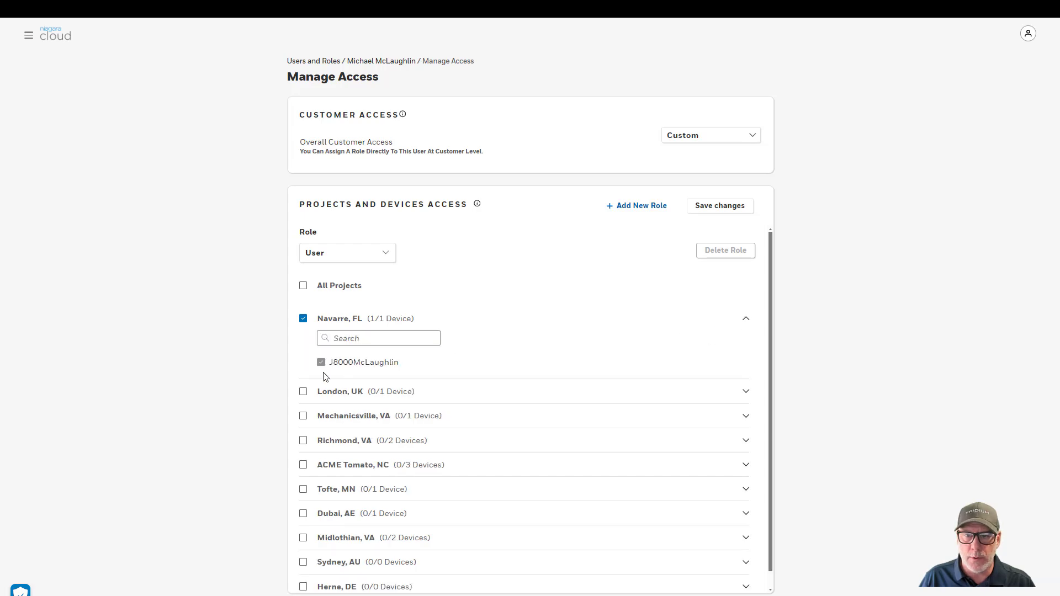
left_click(747, 320)
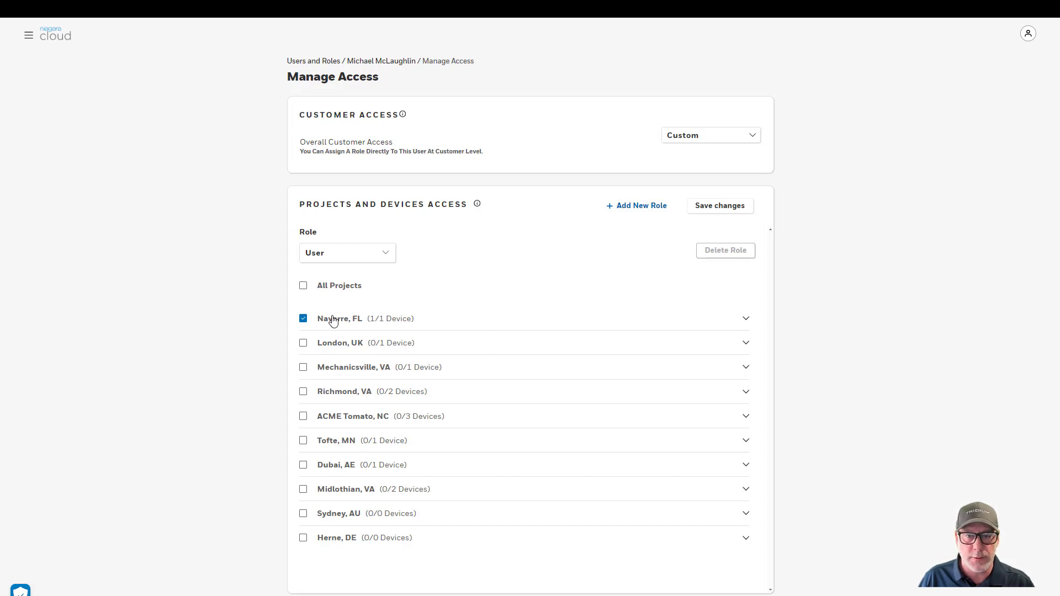
left_click(304, 393)
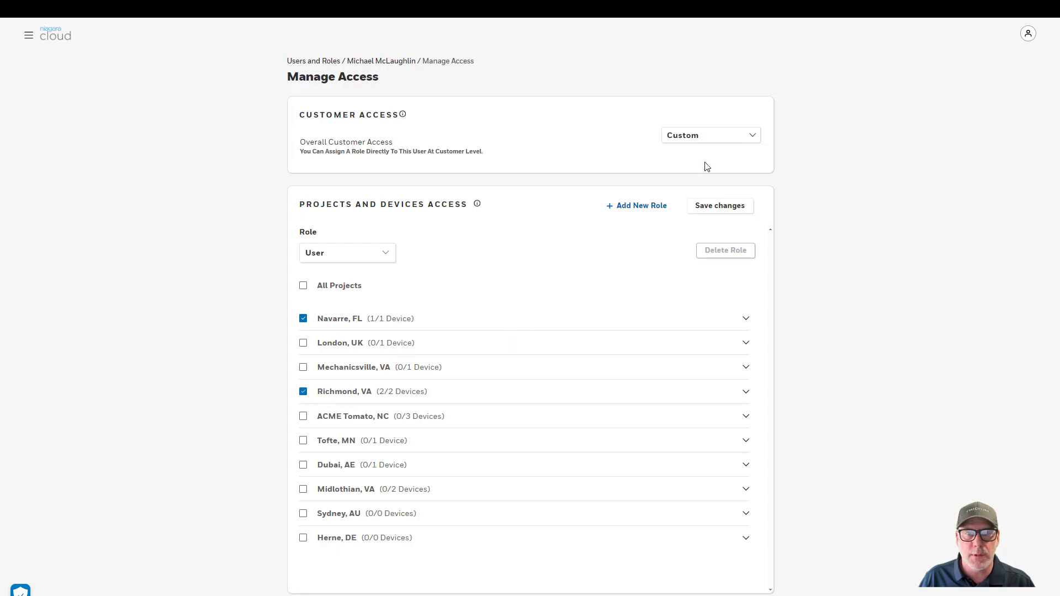
left_click(729, 209)
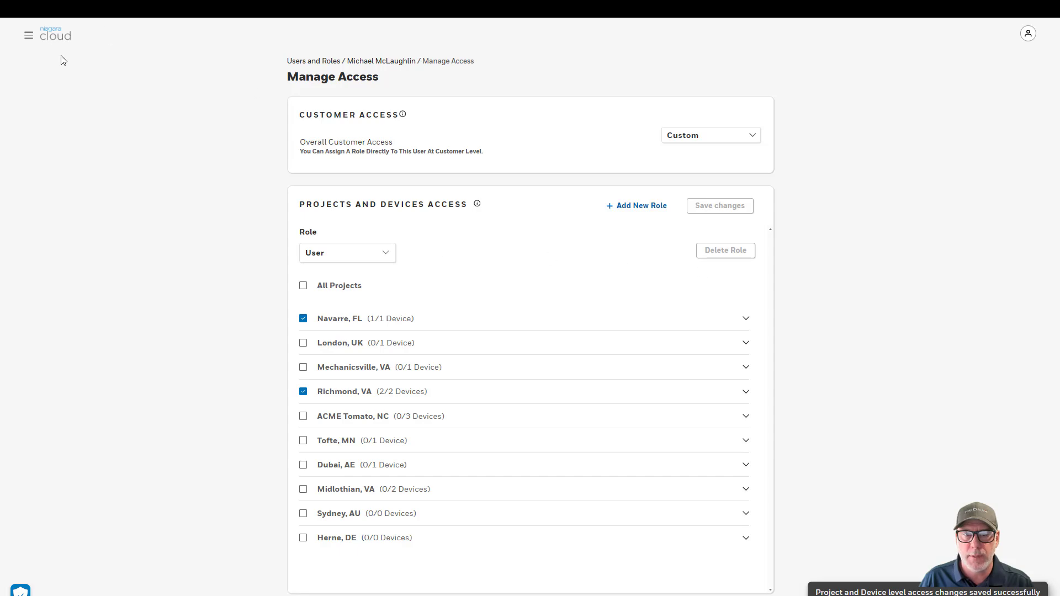
left_click(29, 35)
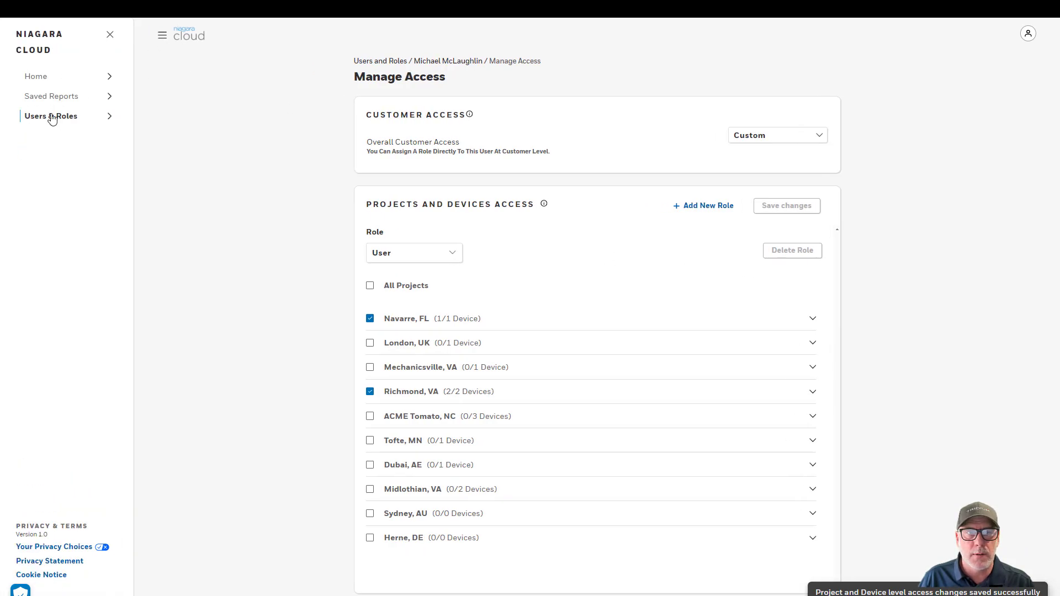
Search Users & Roles for 'mclau', then go to the Home page listing all three customers
left_click(51, 117)
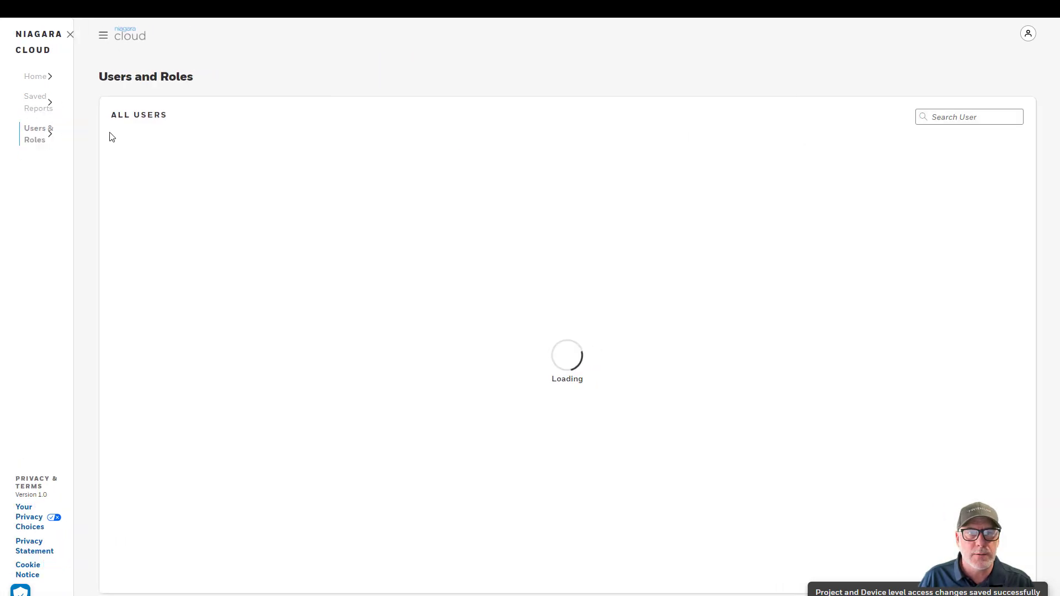
left_click(949, 116)
type("mclaugh")
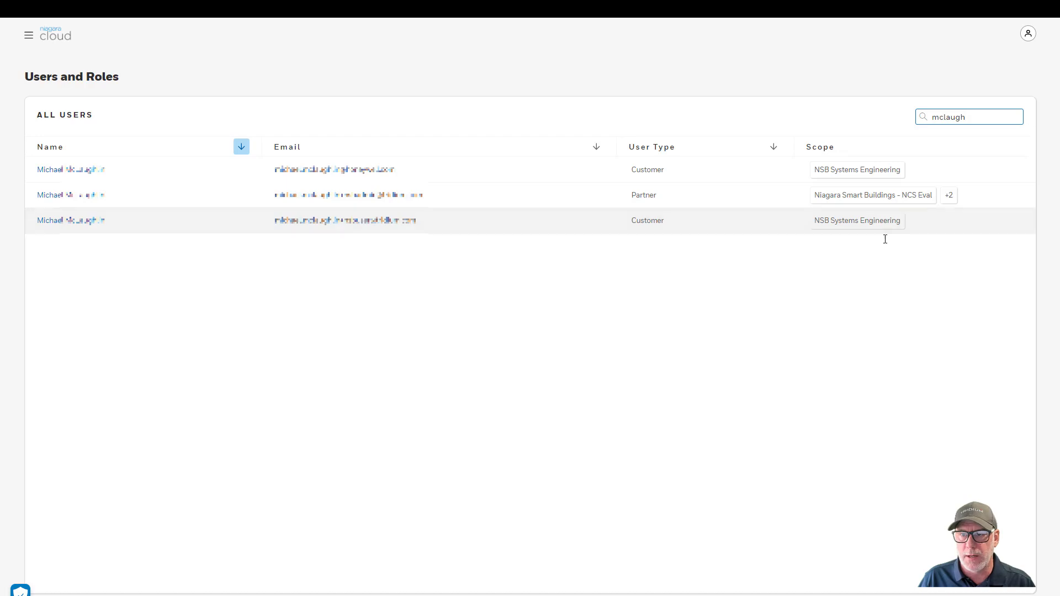
left_click(28, 36)
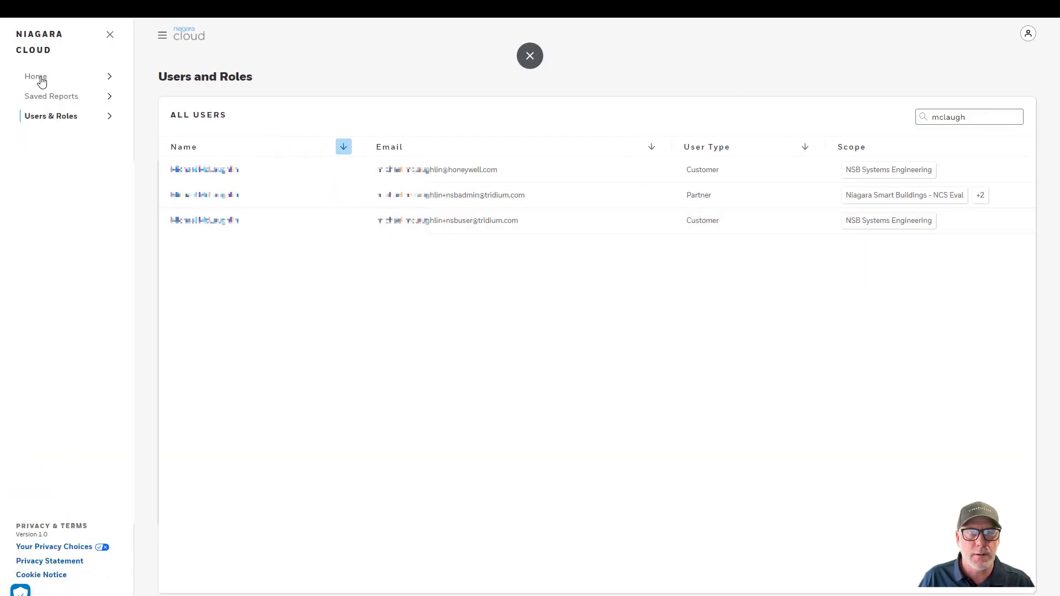
left_click(42, 81)
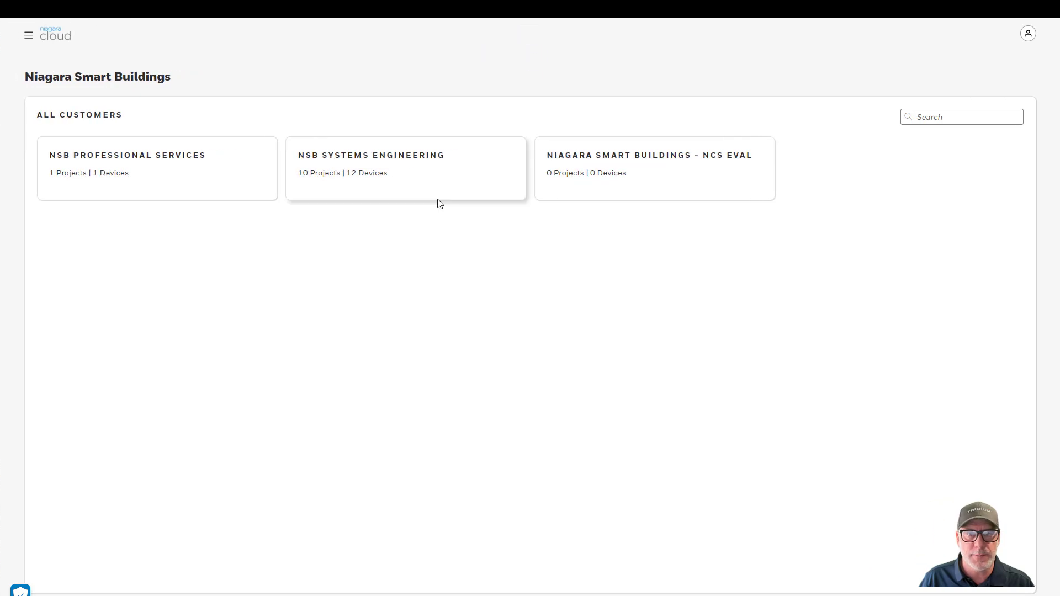